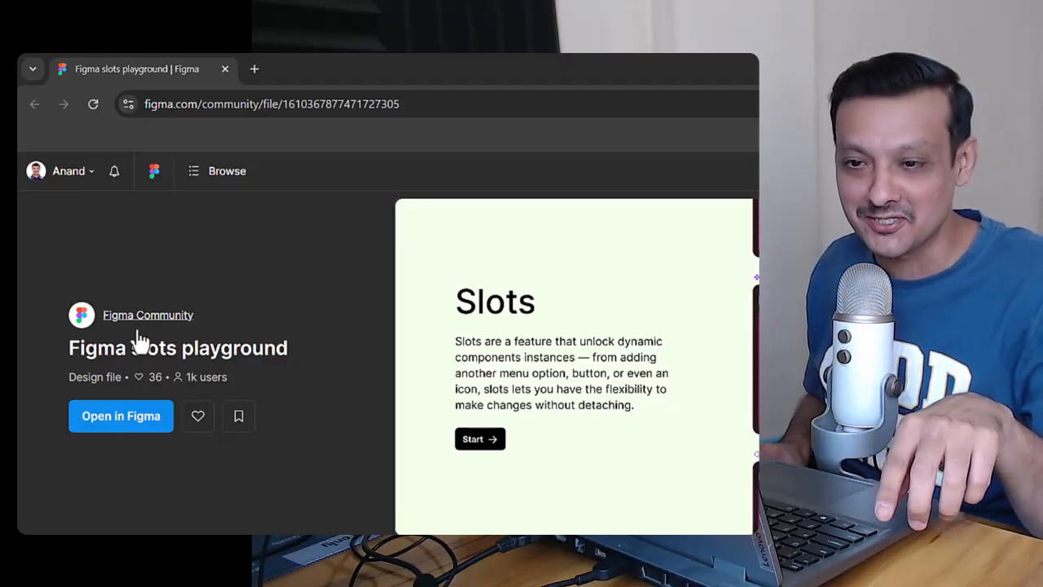
{"action": "left_click_drag", "start_coordinate": [70, 348], "coordinate": [254, 345]}
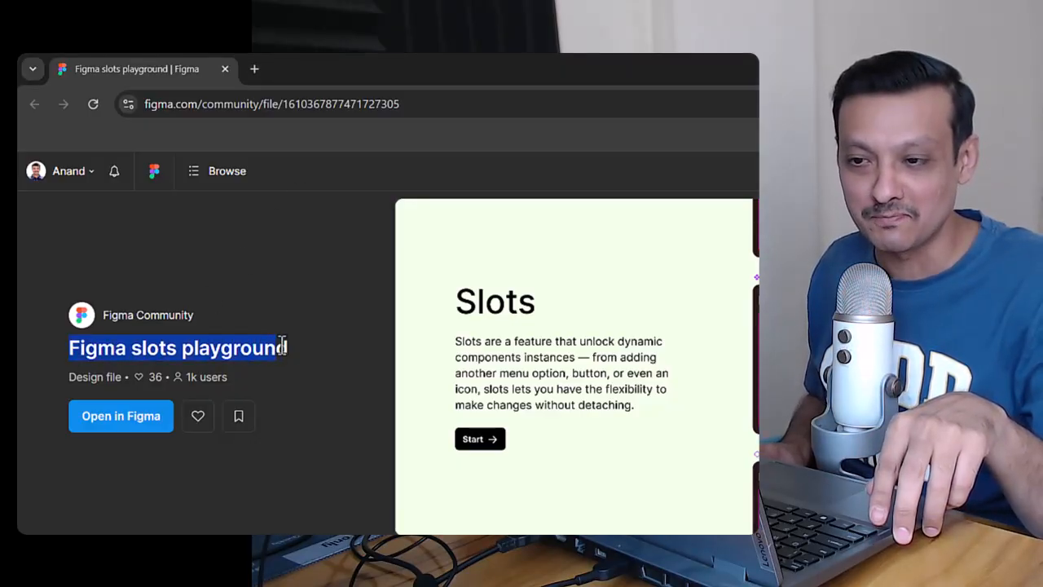
{"action": "left_click", "coordinate": [322, 350]}
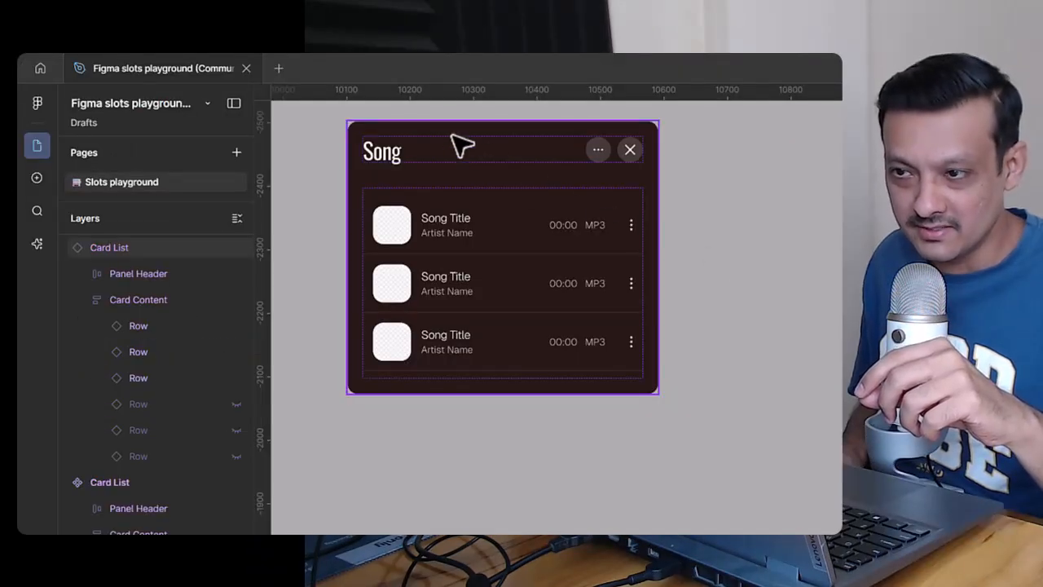
Step: Examine the Card List instance's layer structure, inspecting Panel Header, Card Content and its three visible Row layers
{"action": "left_click", "coordinate": [454, 138]}
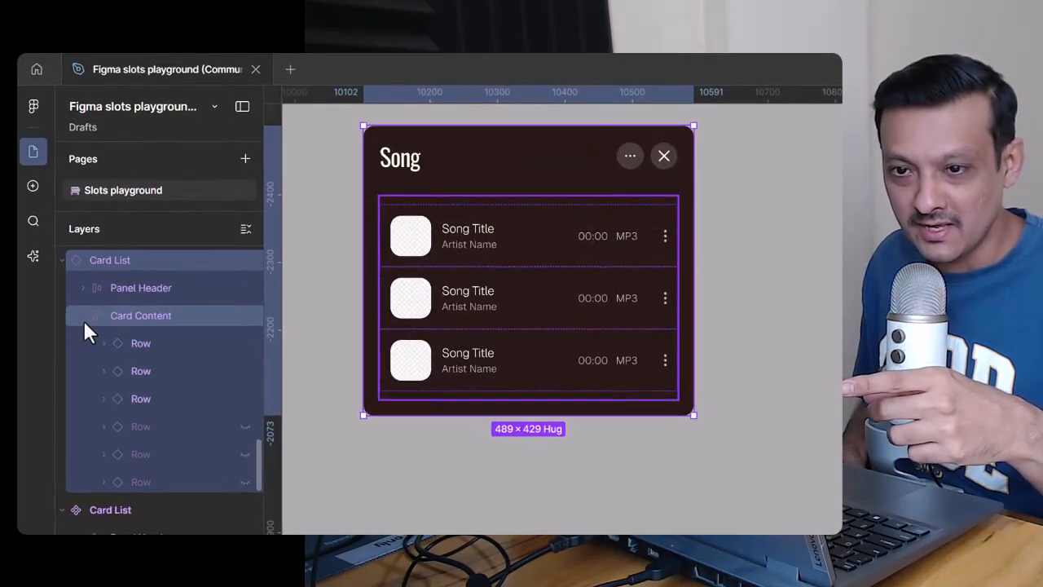
{"action": "left_click", "coordinate": [82, 299]}
{"action": "left_click", "coordinate": [139, 274]}
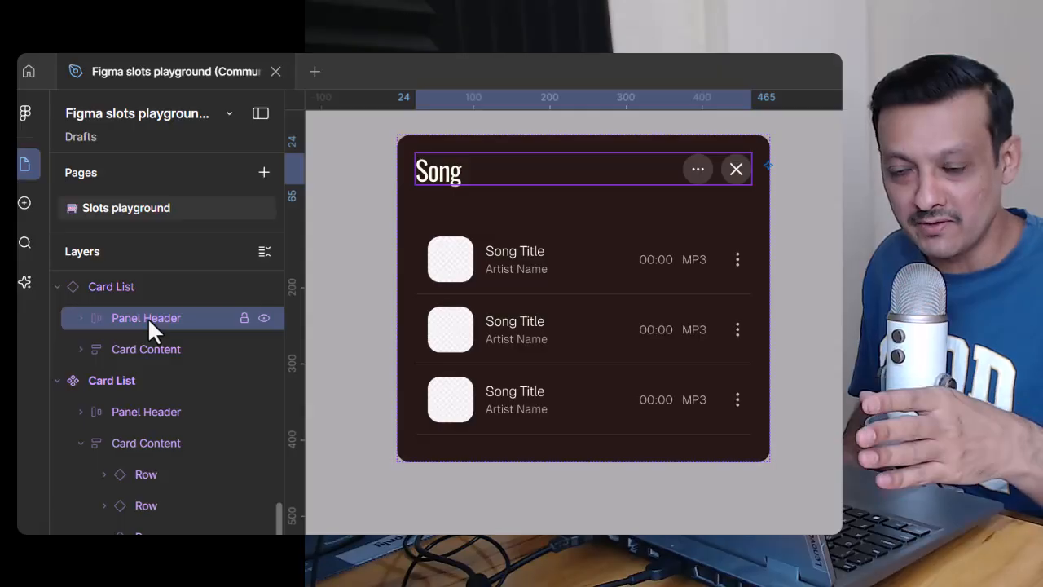
{"action": "left_click", "coordinate": [153, 349]}
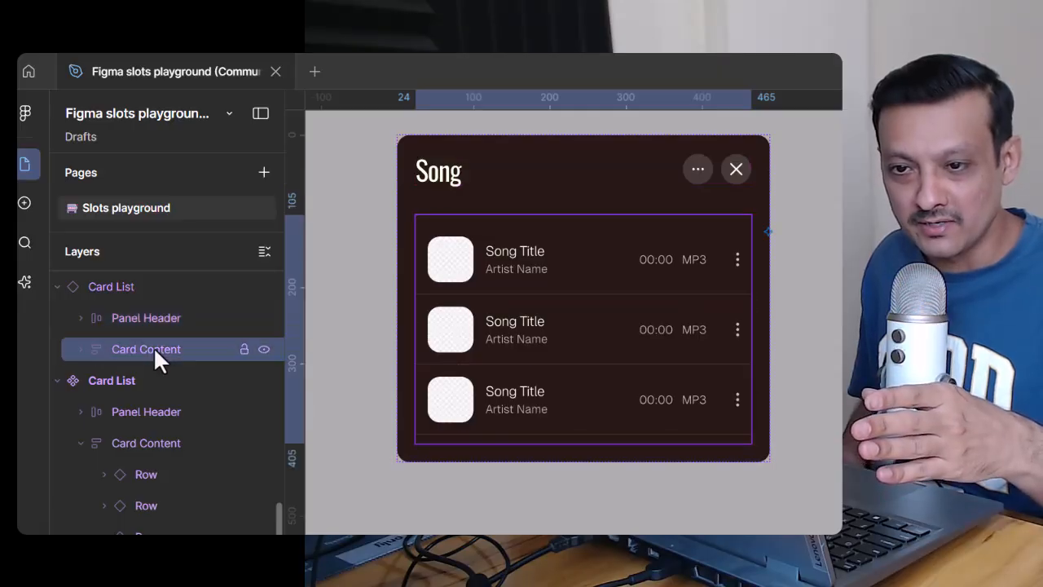
{"action": "left_click", "coordinate": [80, 350]}
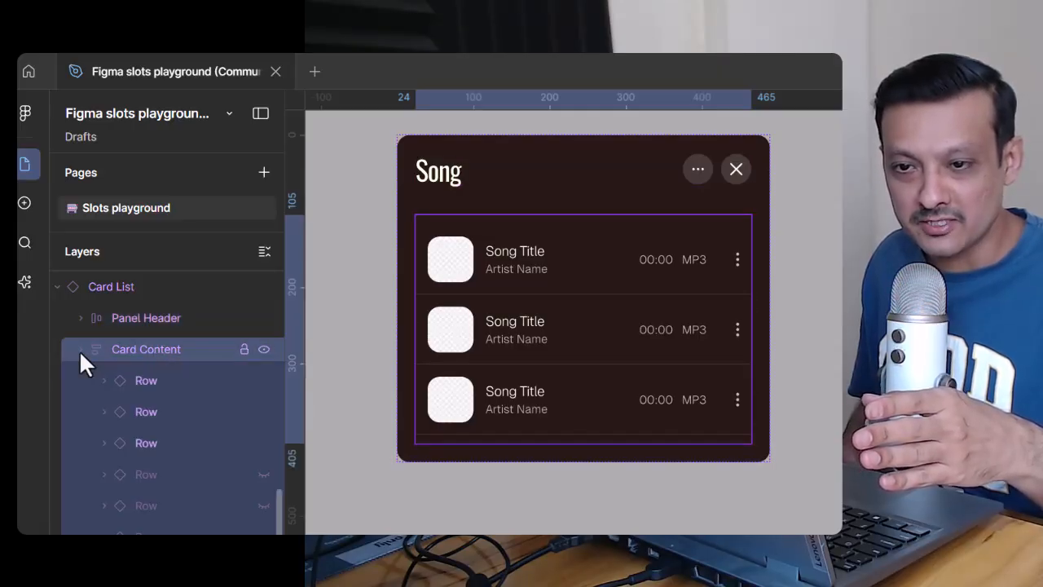
{"action": "left_click", "coordinate": [163, 380]}
{"action": "left_click", "coordinate": [170, 411]}
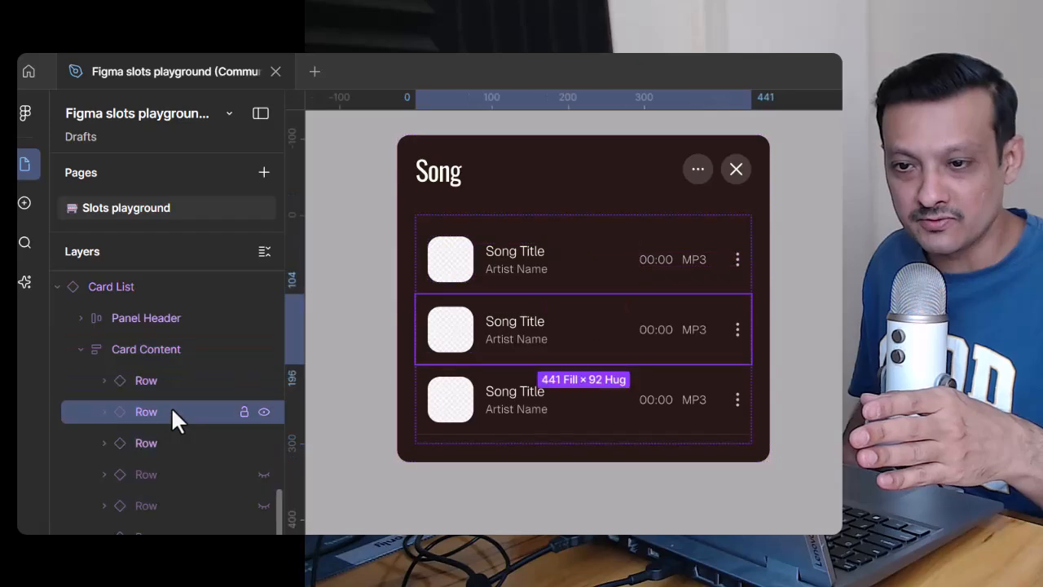
{"action": "left_click", "coordinate": [176, 442]}
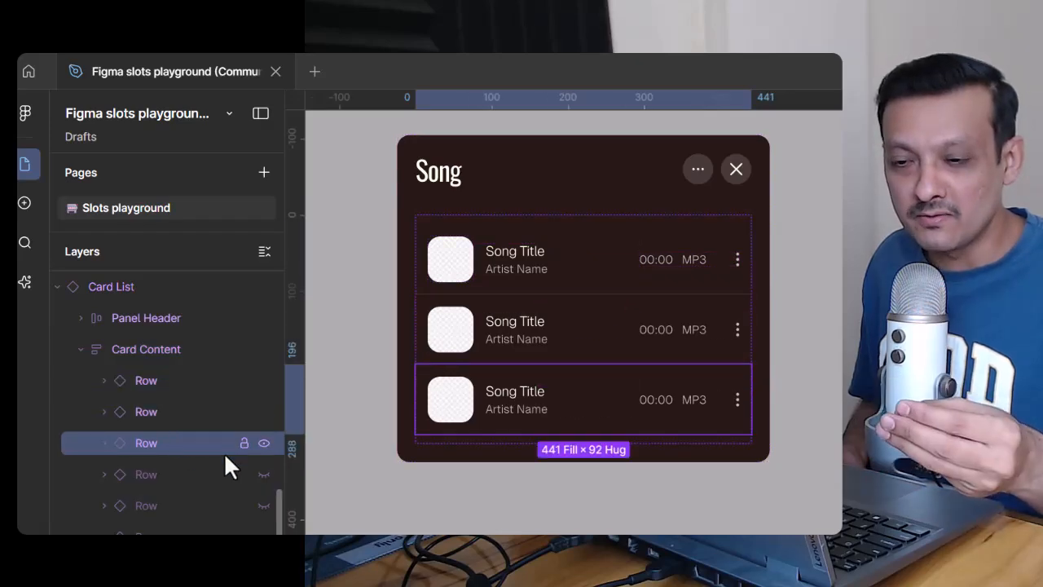
Step: Show the first two hidden Row layers in the Card List instance's Card Content and hide them again
{"action": "left_click", "coordinate": [267, 472]}
{"action": "left_click", "coordinate": [266, 503]}
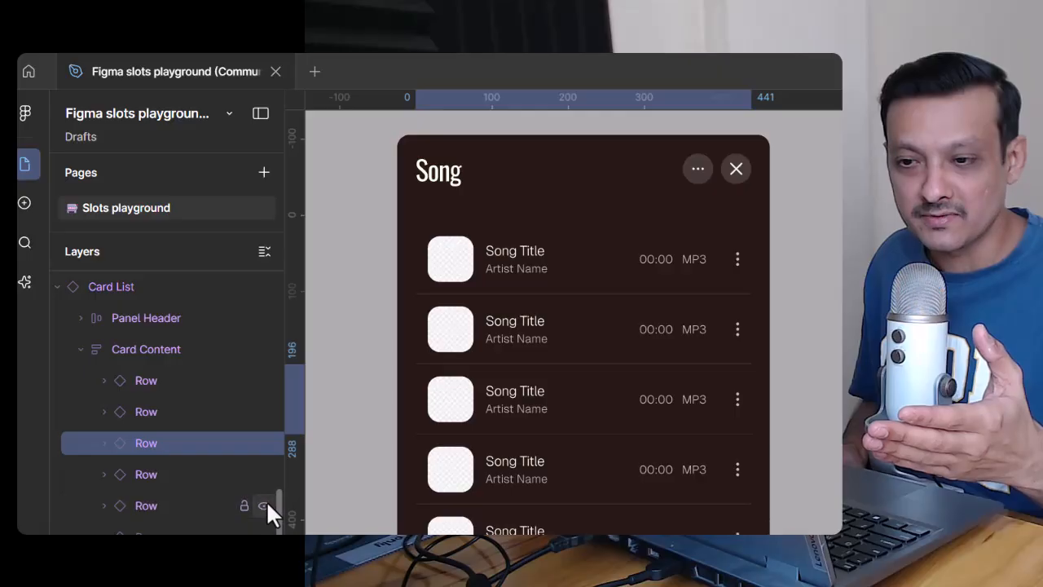
{"action": "left_click", "coordinate": [264, 474]}
{"action": "left_click", "coordinate": [264, 504]}
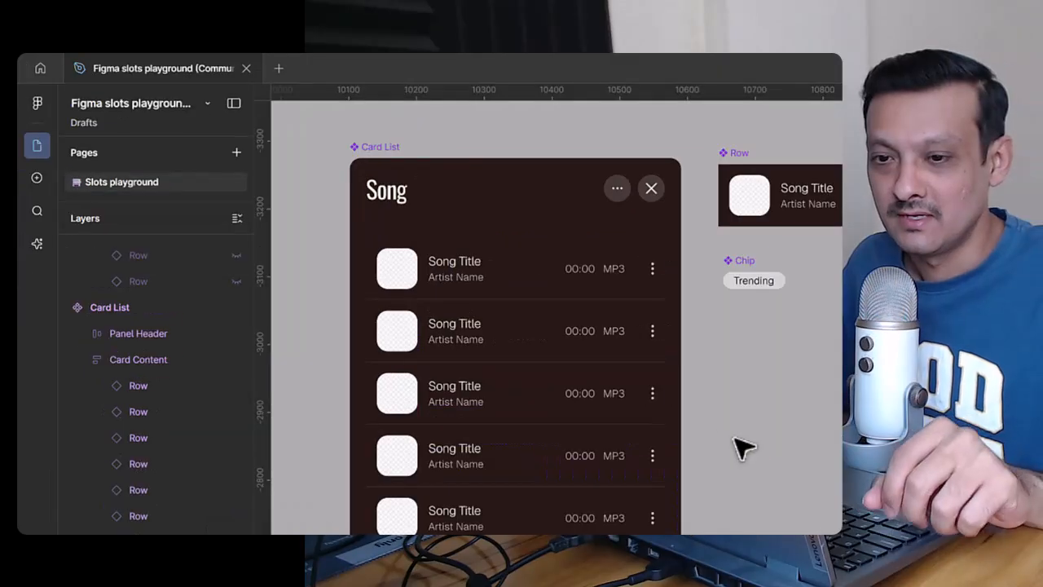
Step: Delete all six Row layers from Card Content in the main Card List component
{"action": "left_click", "coordinate": [375, 146]}
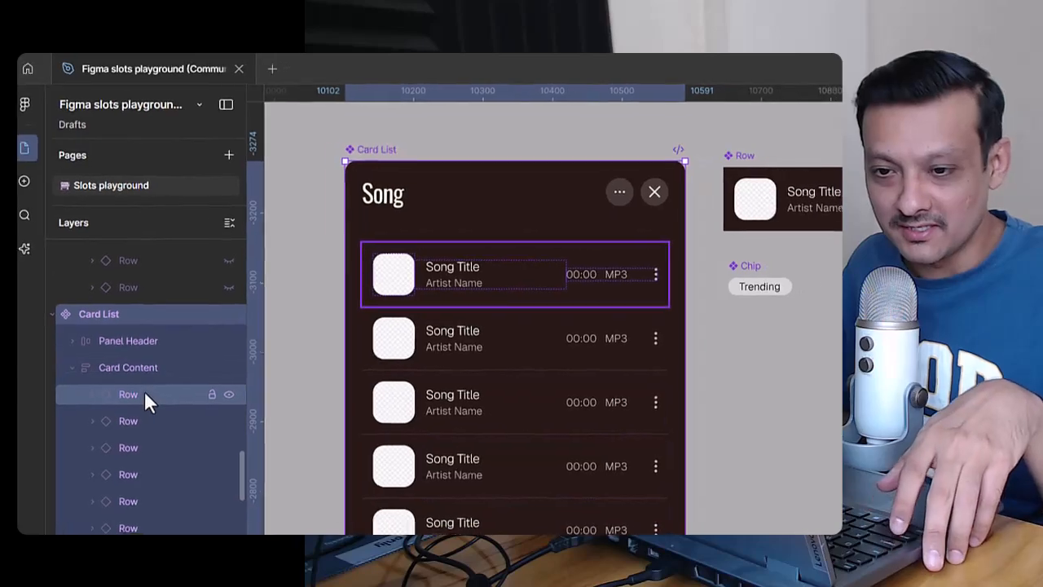
{"action": "left_click", "coordinate": [144, 394]}
{"action": "left_click", "coordinate": [128, 528], "text": "shift"}
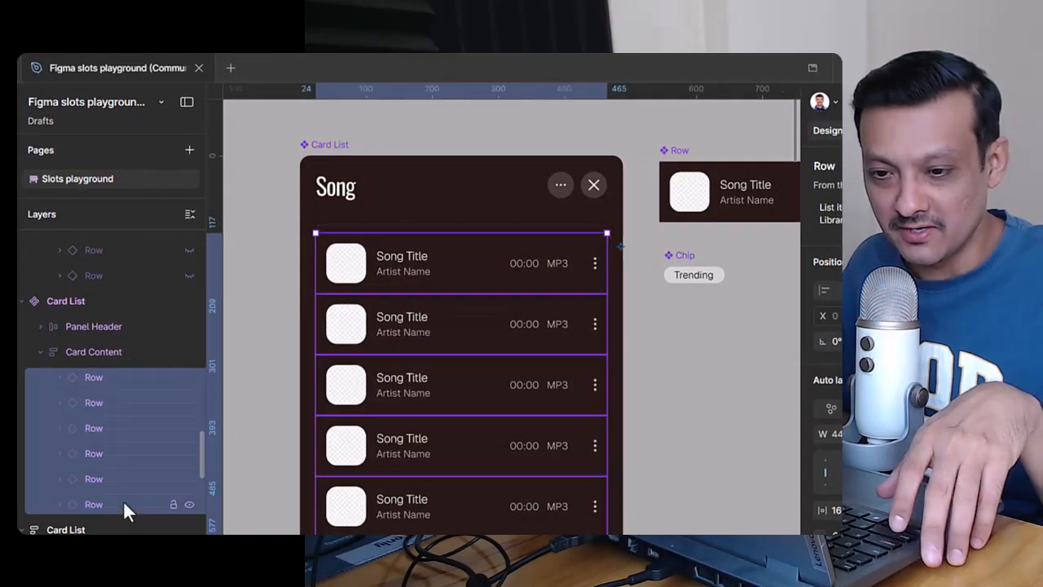
{"action": "key", "text": "Delete"}
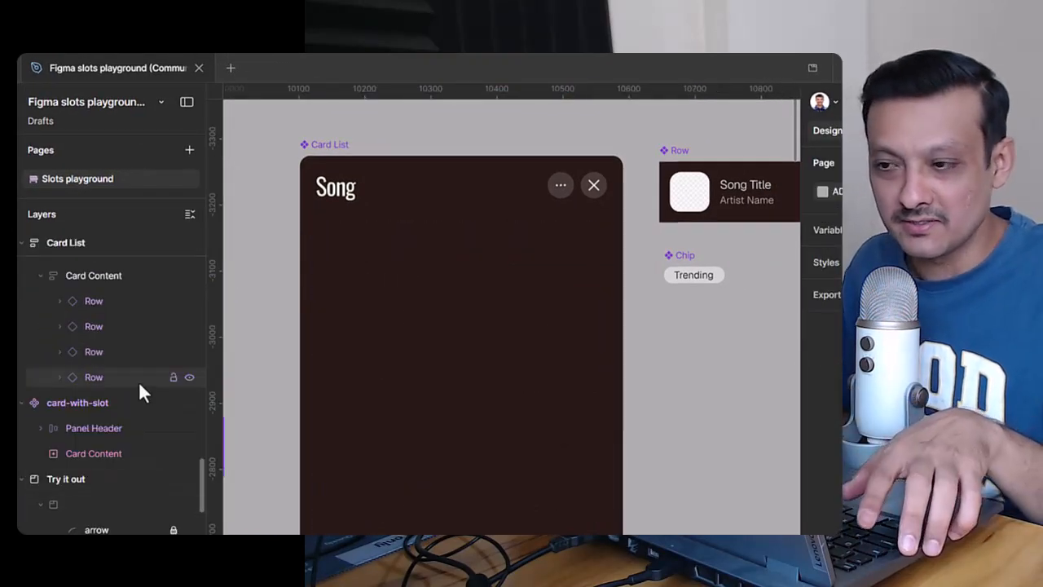
Step: Draw a frame about 155 × 181 on the empty canvas and move it into the Card List component's Card Content
{"action": "key", "text": "f"}
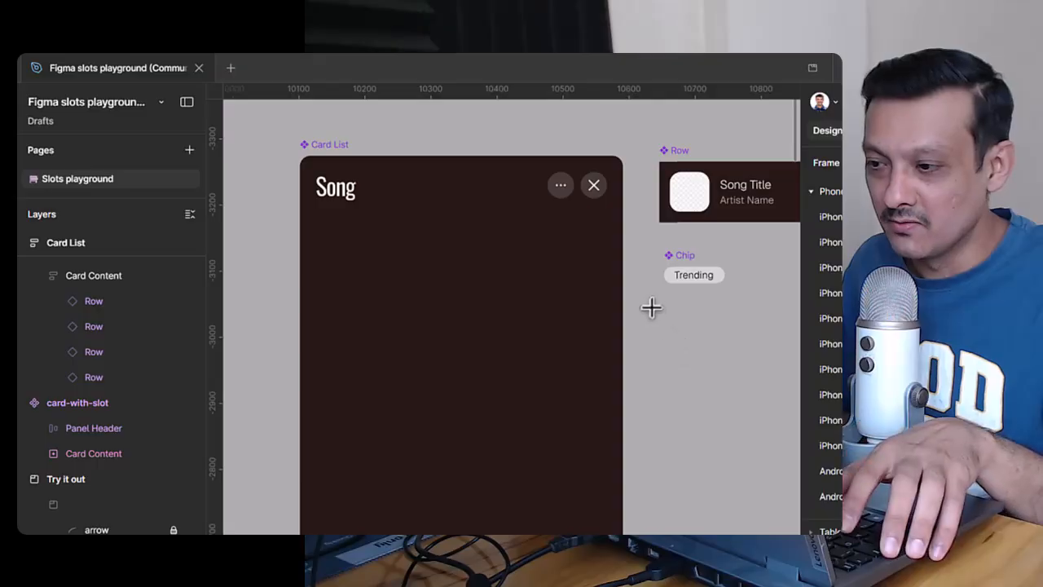
{"action": "left_click_drag", "start_coordinate": [660, 308], "coordinate": [763, 426]}
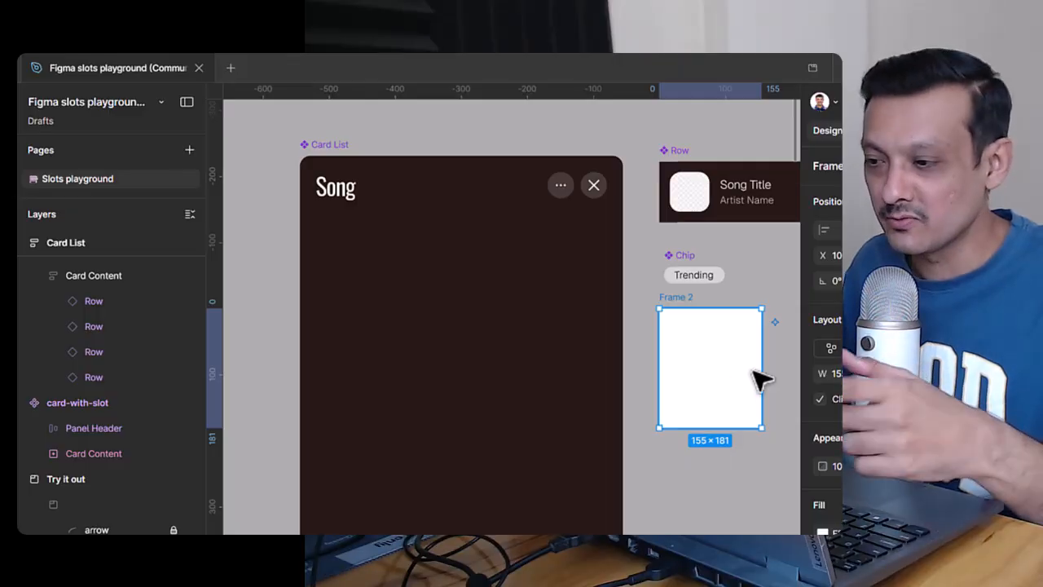
{"action": "scroll", "coordinate": [883, 403], "scroll_direction": "down", "scroll_amount": 2}
{"action": "left_click_drag", "start_coordinate": [681, 363], "coordinate": [438, 310]}
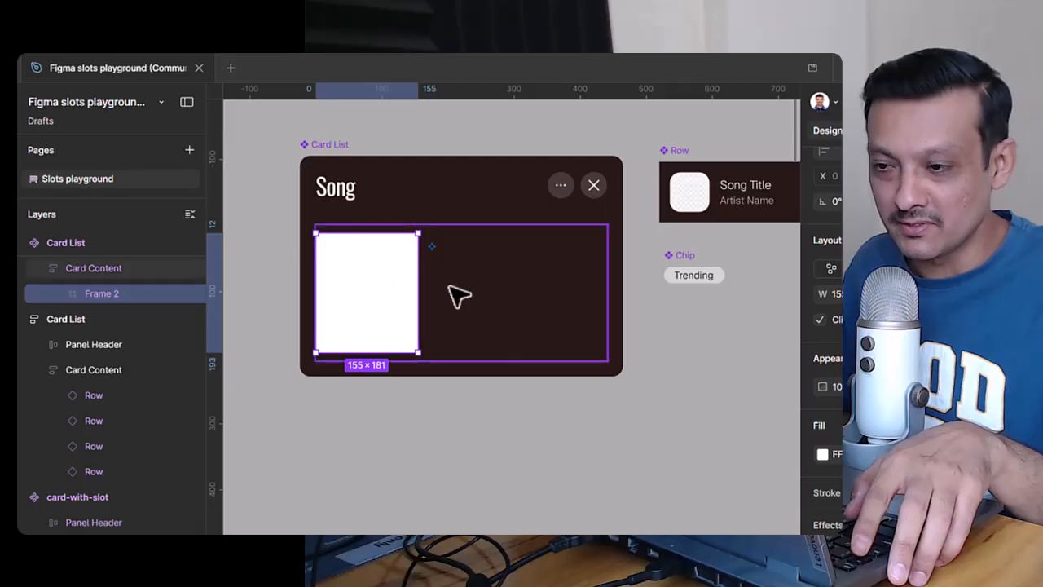
Step: Convert the frame inside Card Content to a slot and set its width to Fill container
{"action": "scroll", "coordinate": [97, 305], "scroll_direction": "up", "scroll_amount": 1}
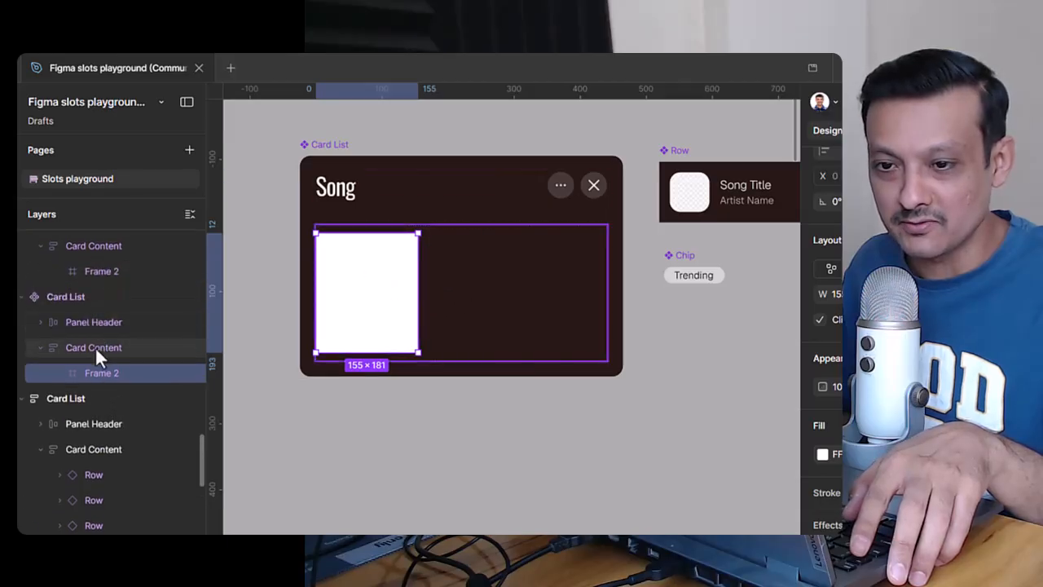
{"action": "left_click", "coordinate": [94, 347]}
{"action": "left_click", "coordinate": [107, 371]}
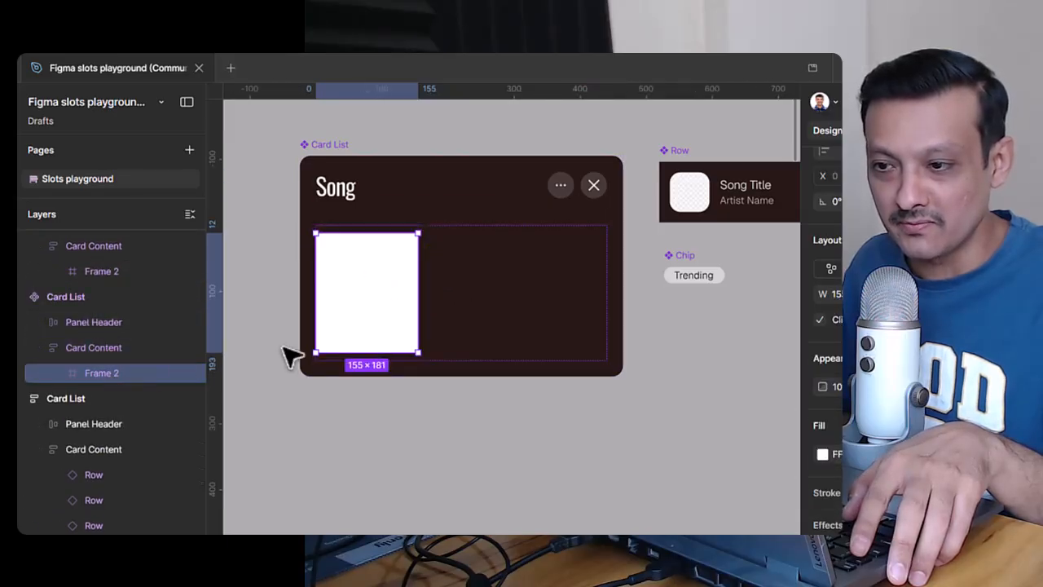
{"action": "right_click", "coordinate": [379, 303]}
{"action": "scroll", "coordinate": [445, 348], "scroll_direction": "down", "scroll_amount": 1}
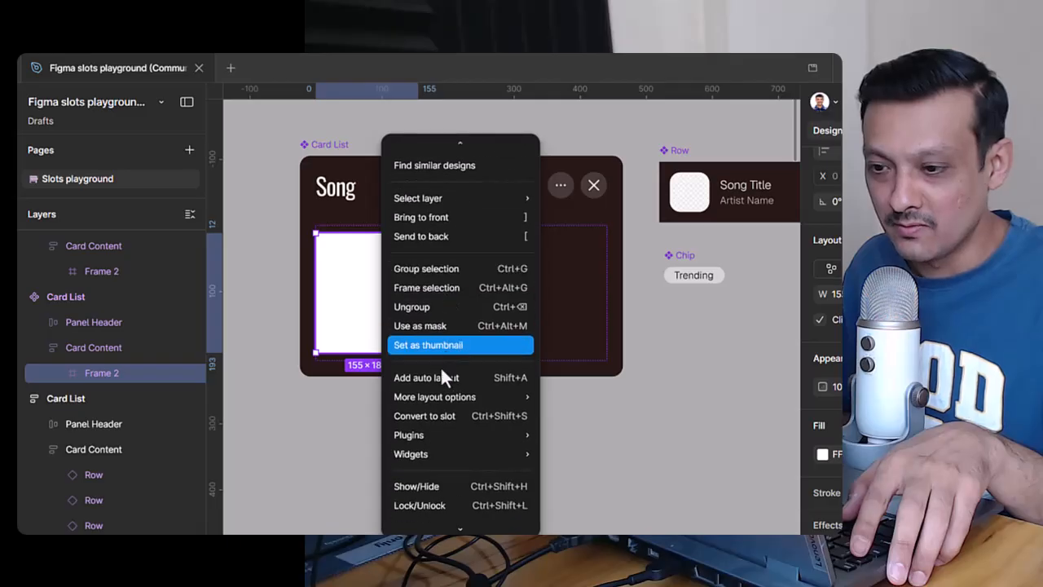
{"action": "left_click", "coordinate": [456, 423]}
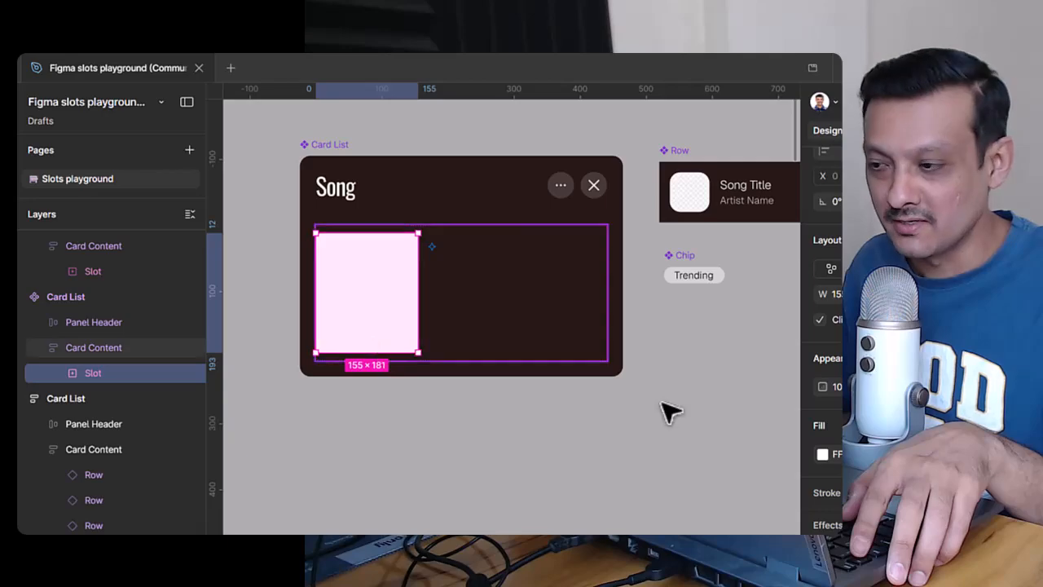
{"action": "left_click", "coordinate": [872, 295]}
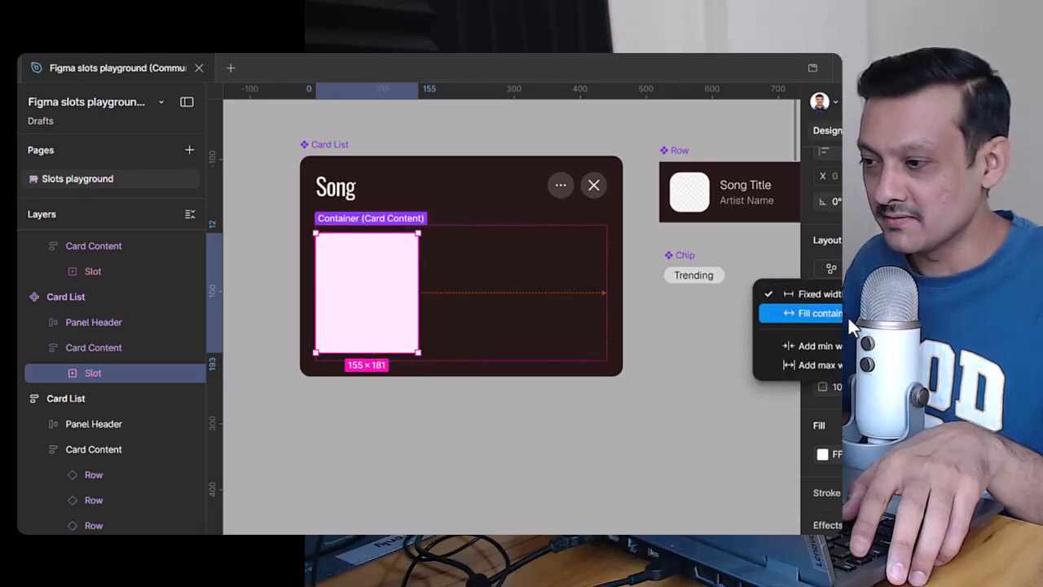
{"action": "left_click", "coordinate": [865, 313]}
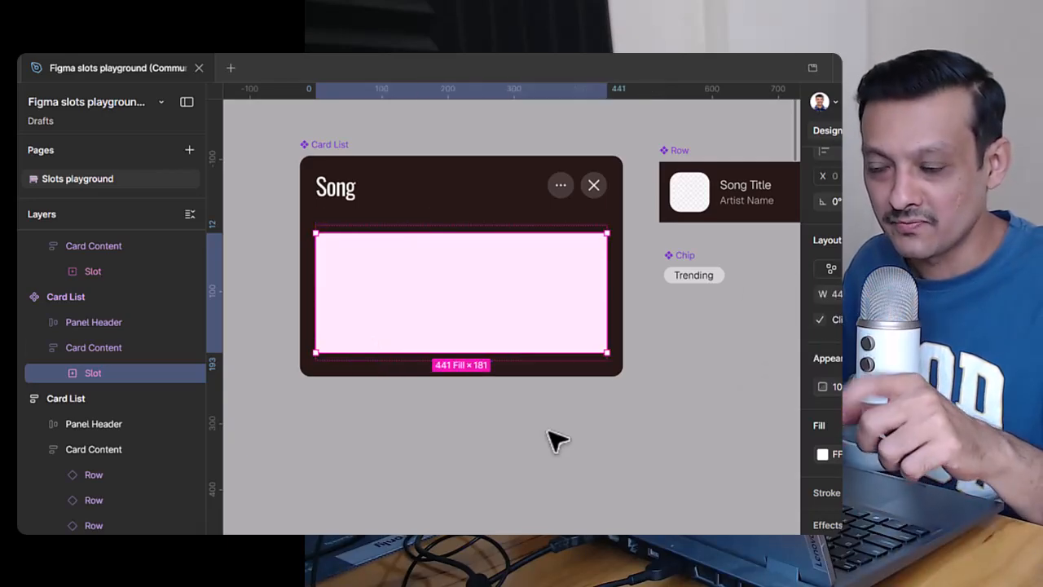
Step: Delete the slot from the Card List component's Card Content
{"action": "left_click", "coordinate": [675, 408]}
{"action": "double_click", "coordinate": [538, 317]}
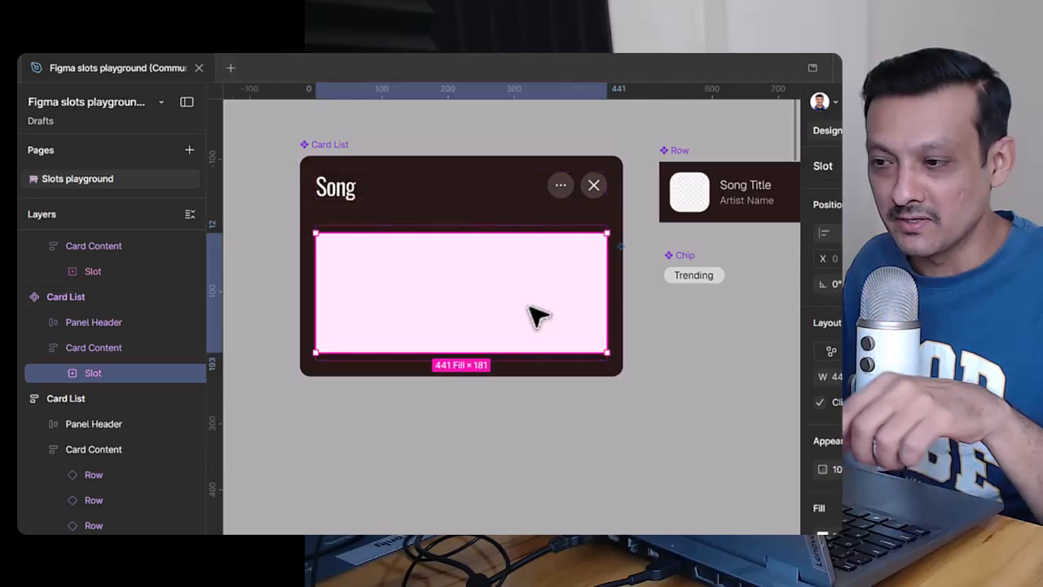
{"action": "key", "text": "Delete"}
{"action": "left_click", "coordinate": [517, 467]}
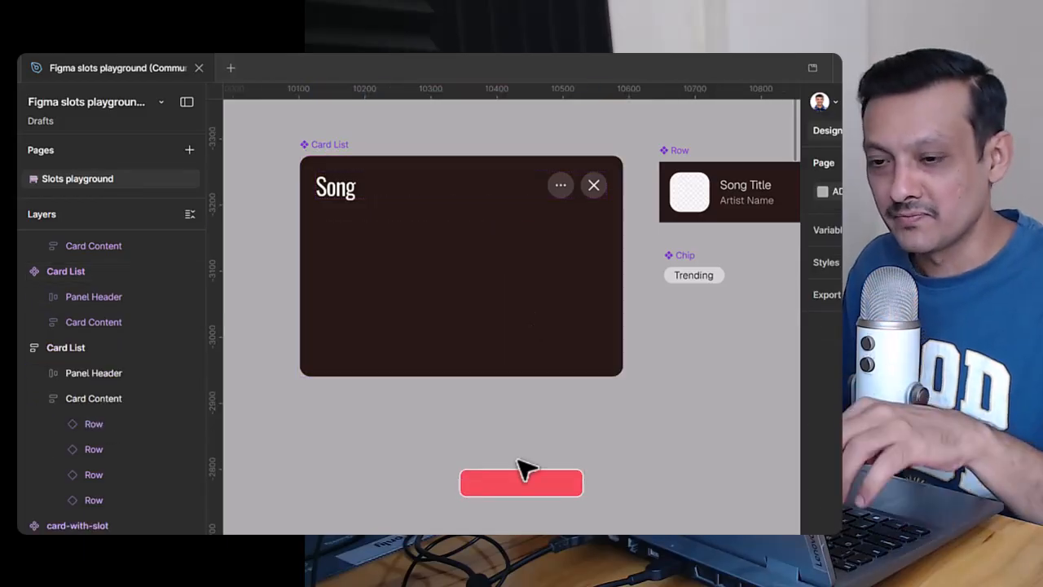
Step: Draw a frame about 194 × 120, move it into the Card List component's Card Content and set its width to Fill container
{"action": "key", "text": "f"}
{"action": "left_click_drag", "start_coordinate": [503, 415], "coordinate": [632, 495]}
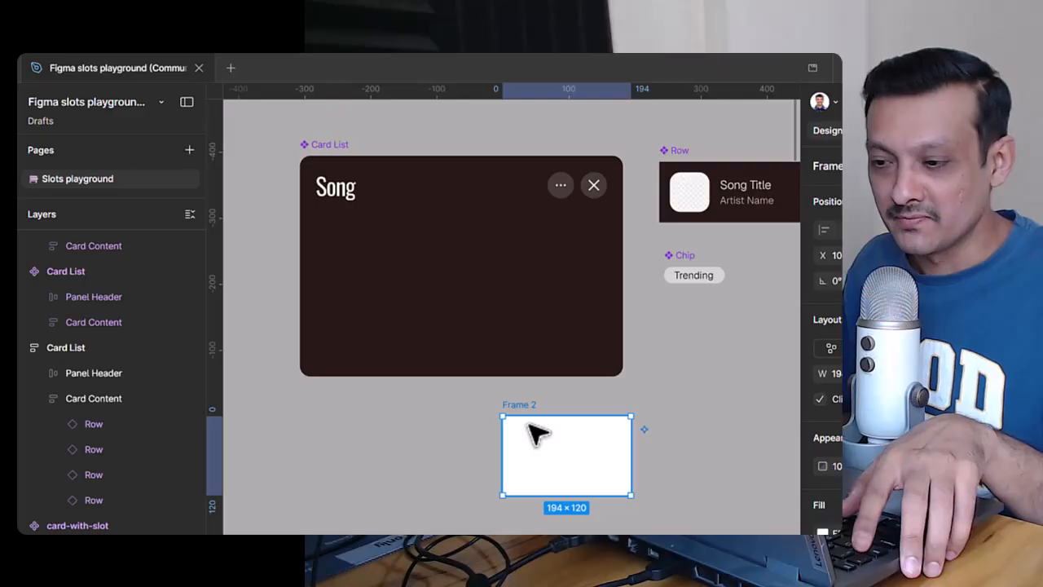
{"action": "left_click_drag", "start_coordinate": [538, 466], "coordinate": [400, 284]}
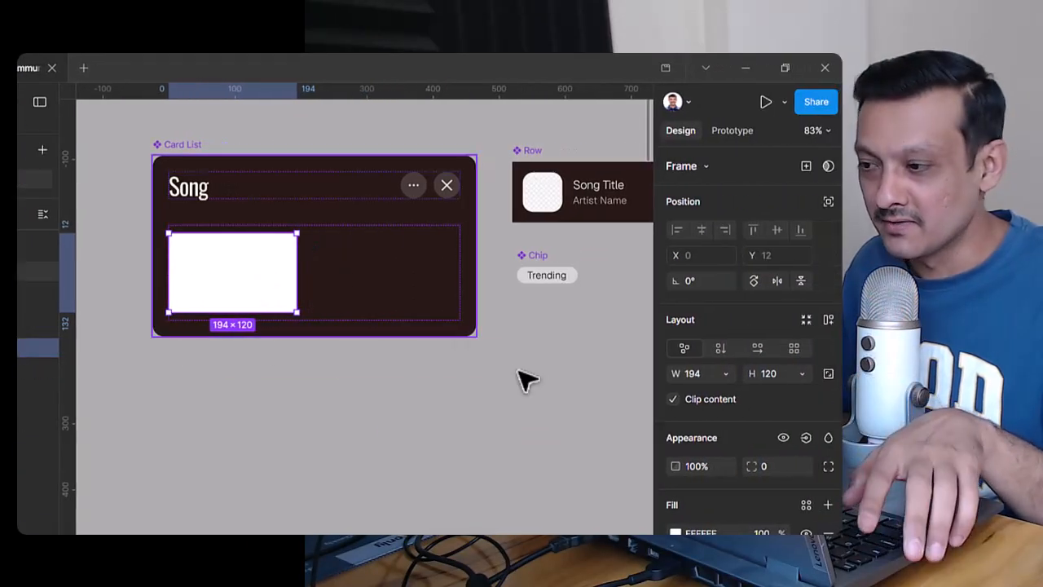
{"action": "left_click", "coordinate": [726, 377]}
{"action": "left_click", "coordinate": [675, 396]}
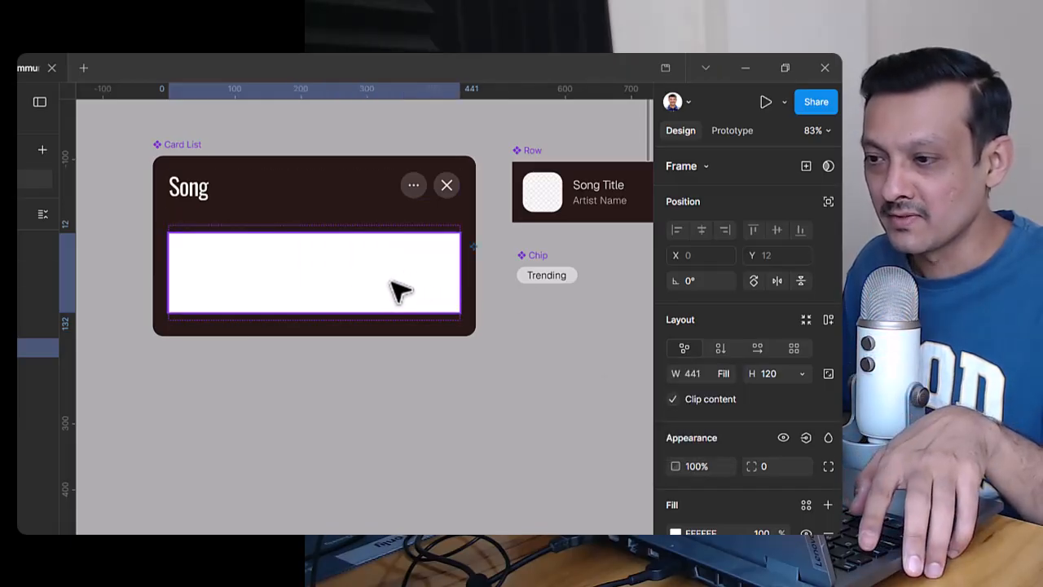
Step: Remove the unused Slot property from the main Card List component
{"action": "left_click", "coordinate": [178, 147]}
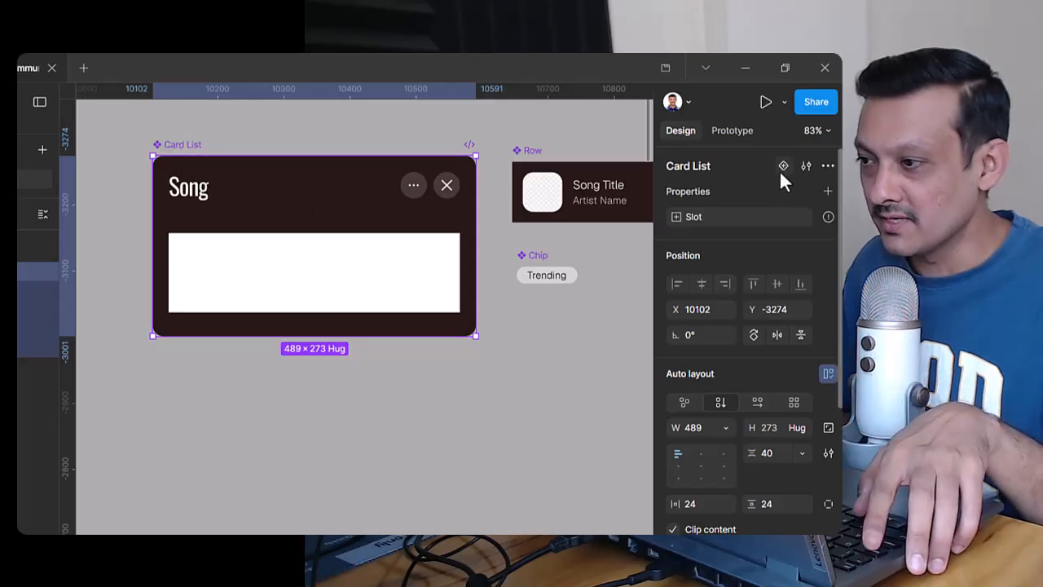
{"action": "mouse_move", "coordinate": [825, 218]}
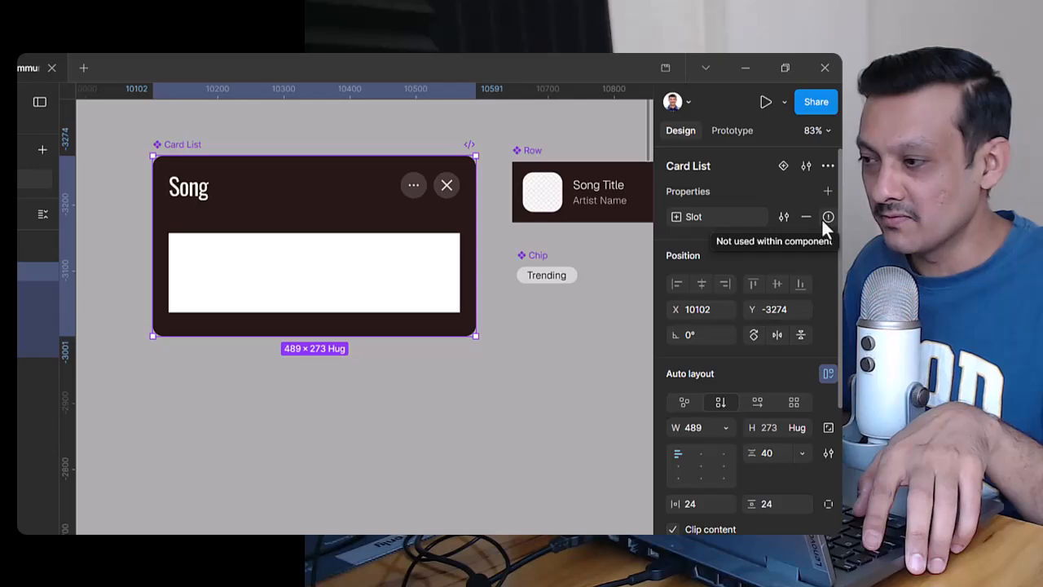
{"action": "left_click", "coordinate": [806, 217]}
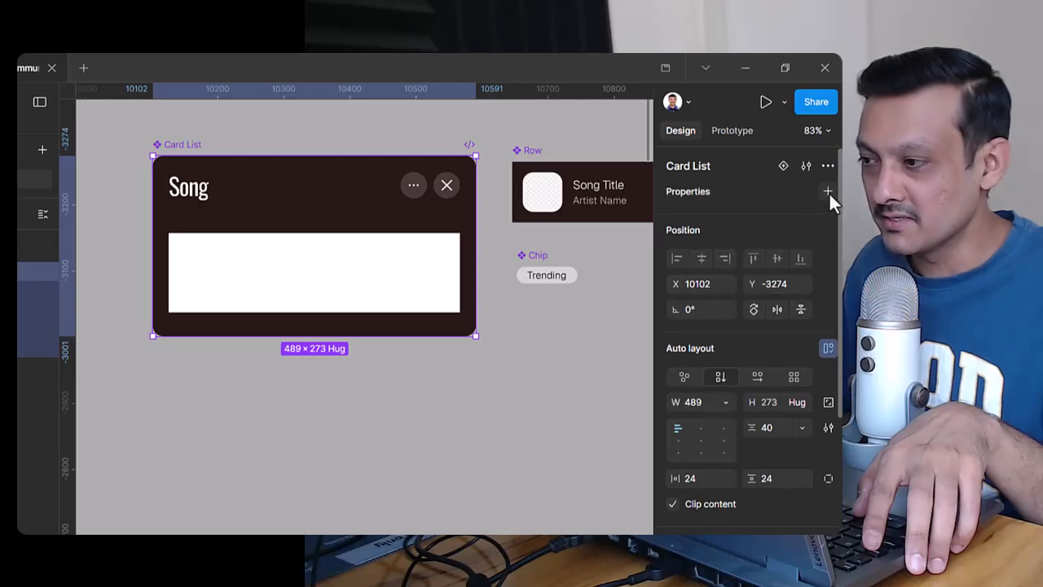
Step: Create a slot property named "card content" on the Card List component
{"action": "left_click", "coordinate": [829, 191]}
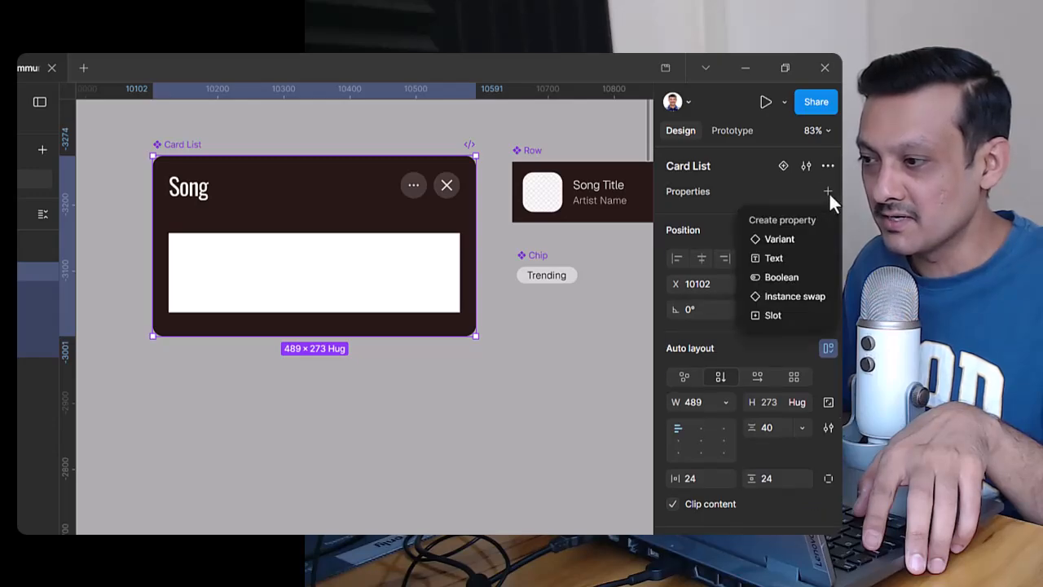
{"action": "left_click", "coordinate": [797, 318]}
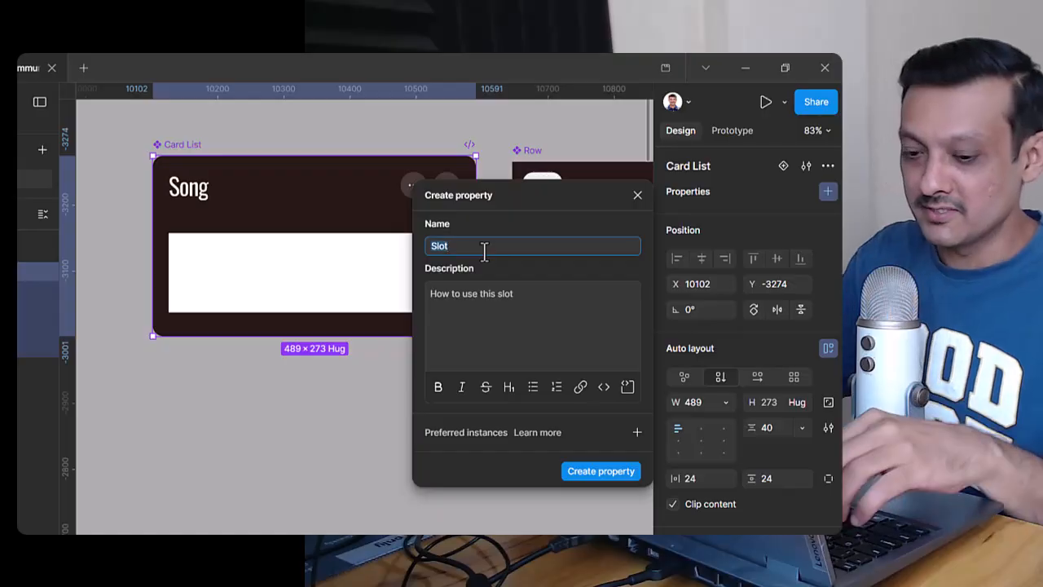
{"action": "type", "text": "card conte"}
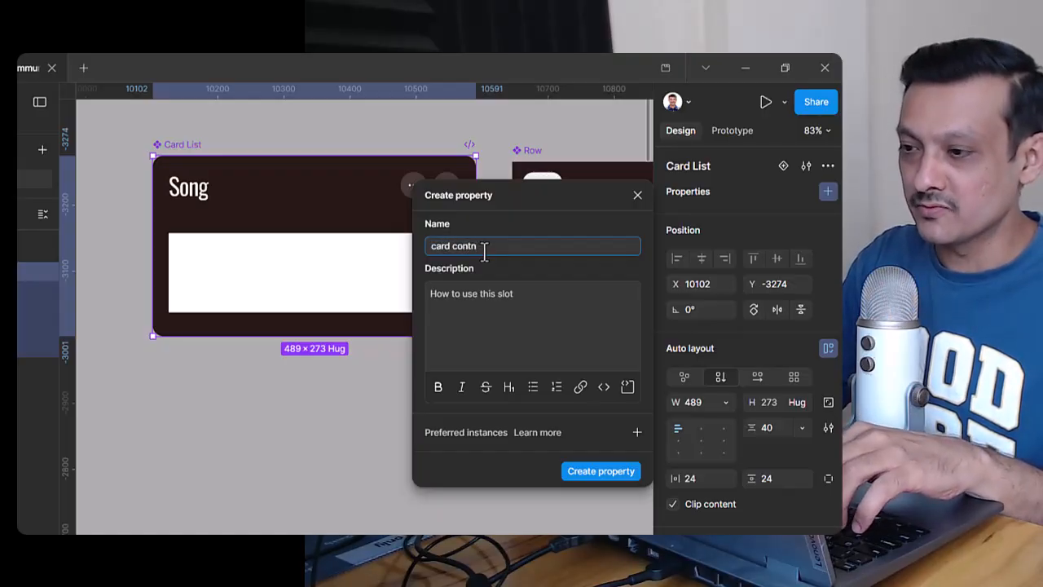
{"action": "type", "text": "ent"}
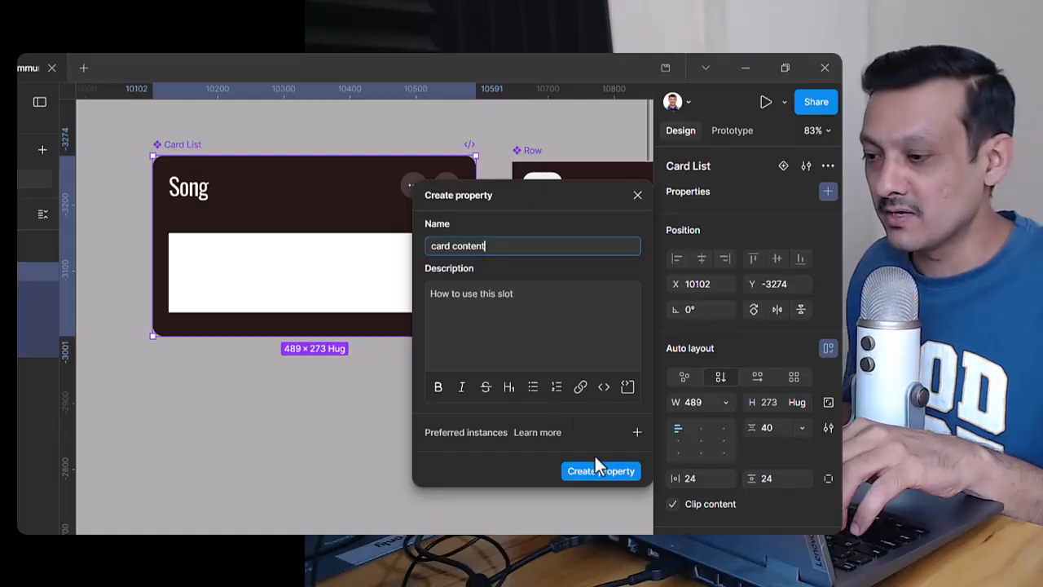
{"action": "left_click", "coordinate": [599, 471]}
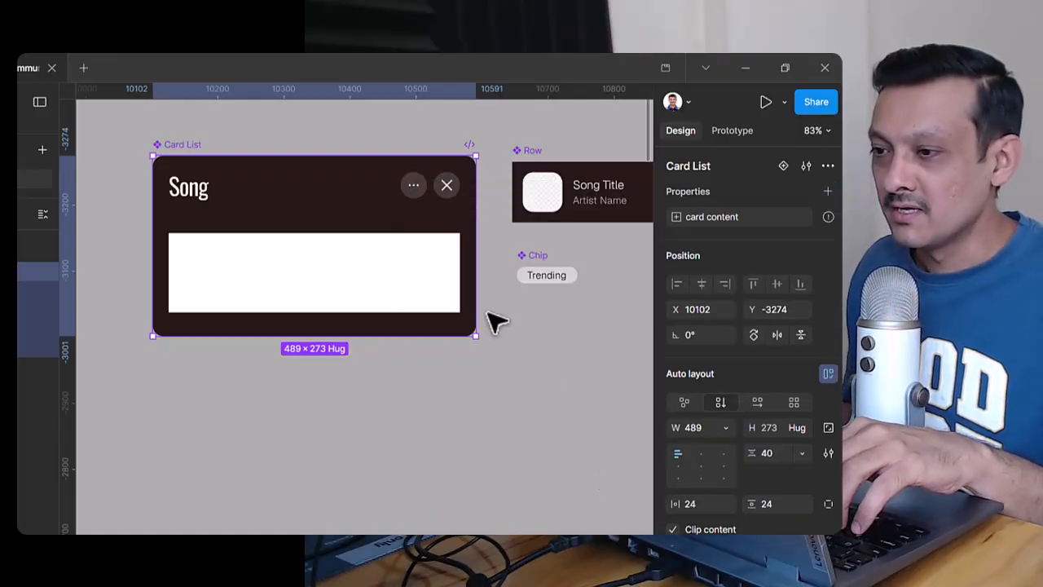
Step: Convert the white frame in the Card List's Card Content to a slot linked to the "card content" property
{"action": "mouse_move", "coordinate": [827, 217]}
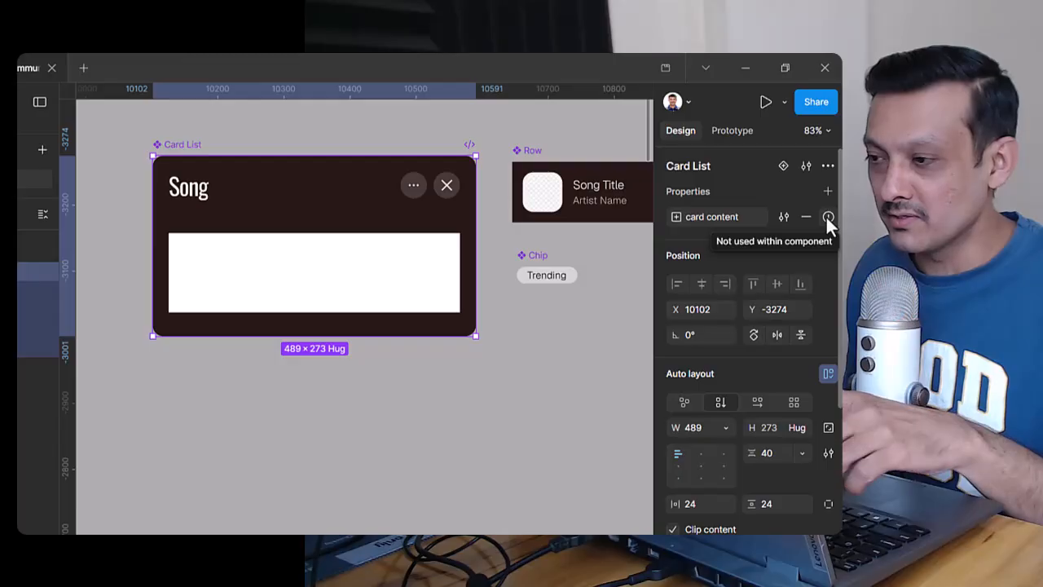
{"action": "left_click", "coordinate": [389, 285]}
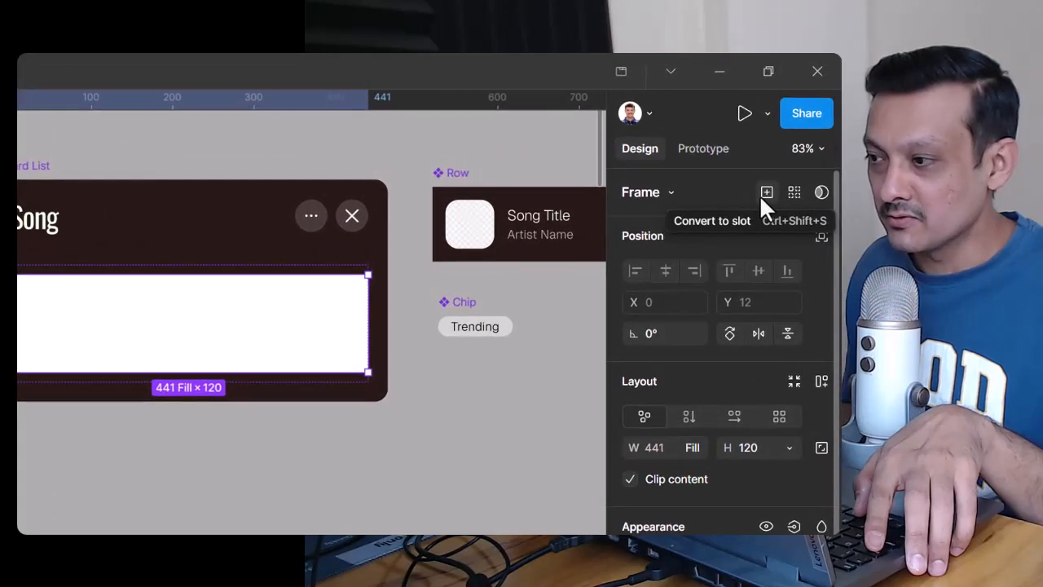
{"action": "left_click", "coordinate": [765, 193]}
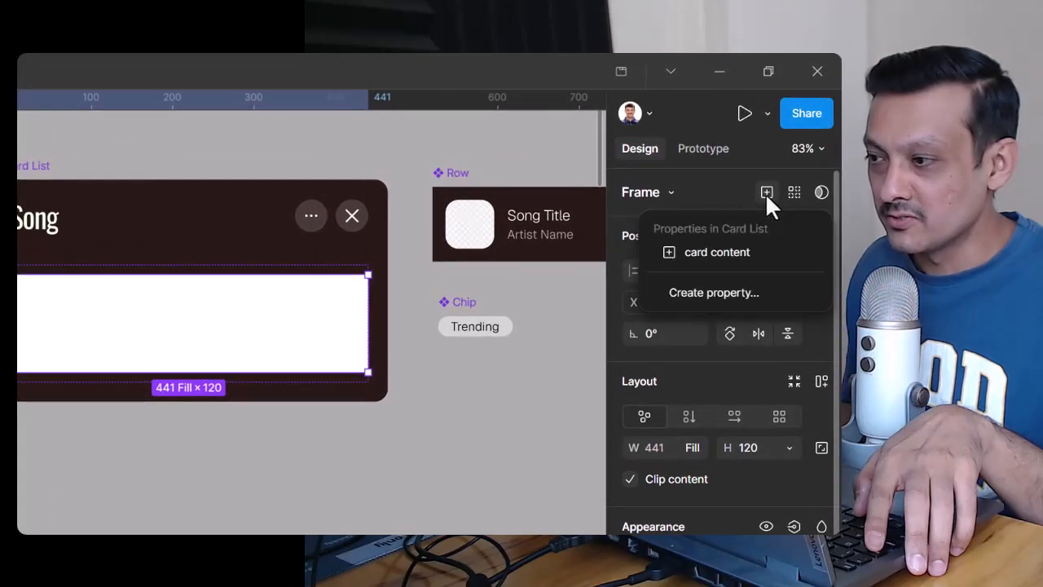
{"action": "left_click", "coordinate": [749, 252]}
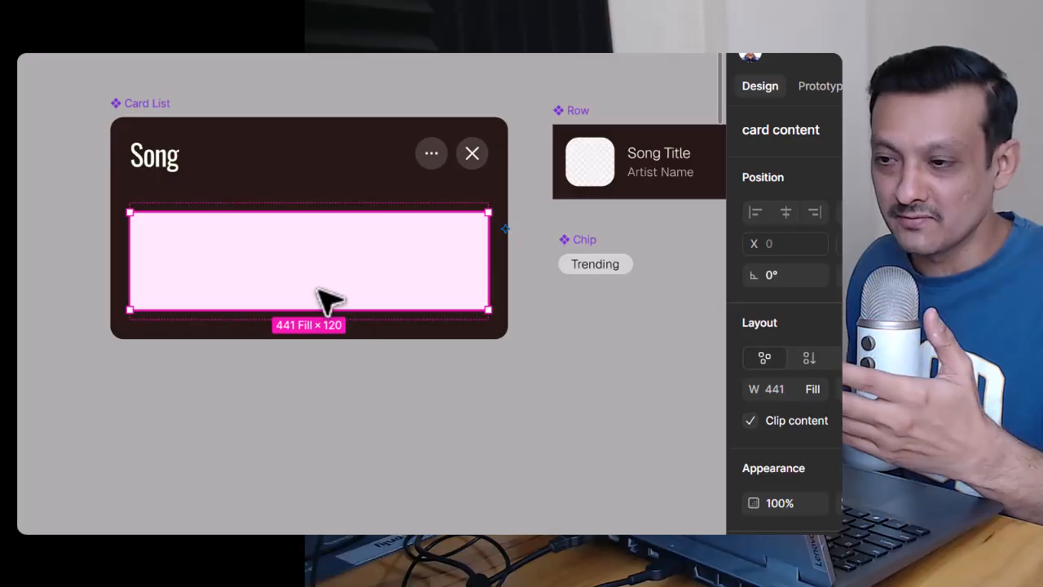
Step: Delete the card content slot from the Card List component
{"action": "left_click", "coordinate": [399, 440]}
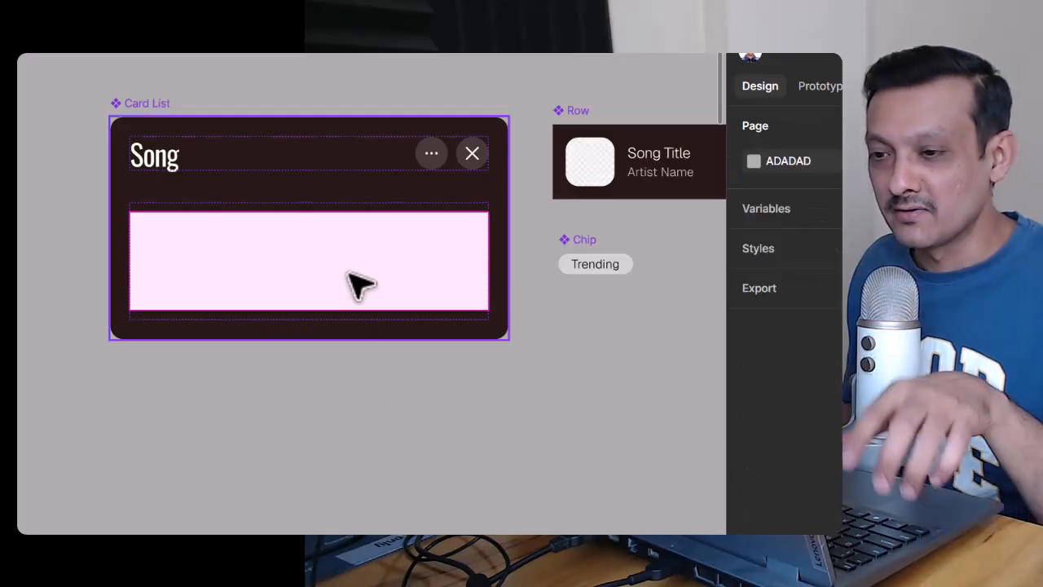
{"action": "left_click", "coordinate": [359, 283]}
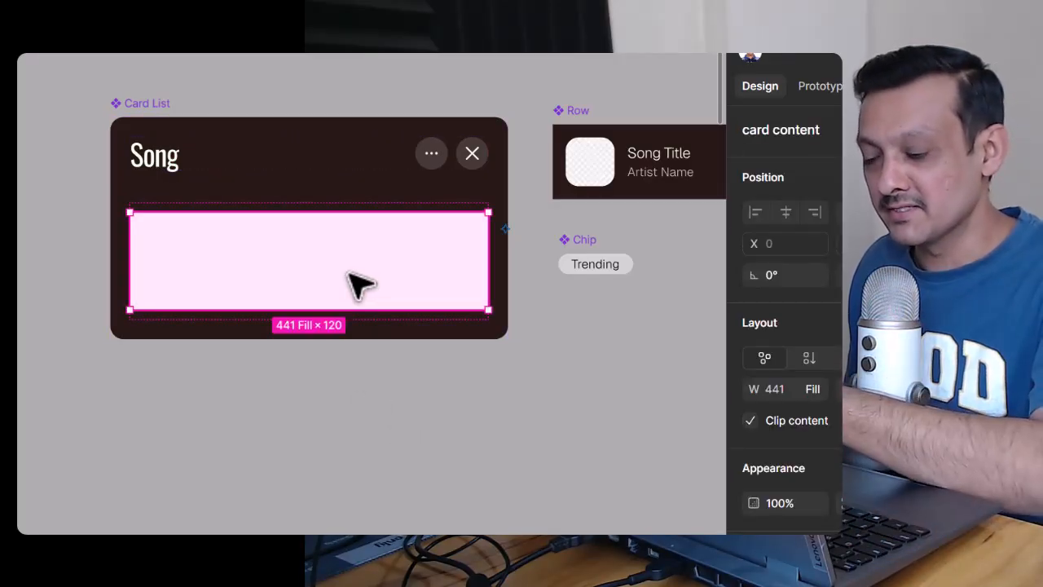
{"action": "key", "text": "Delete"}
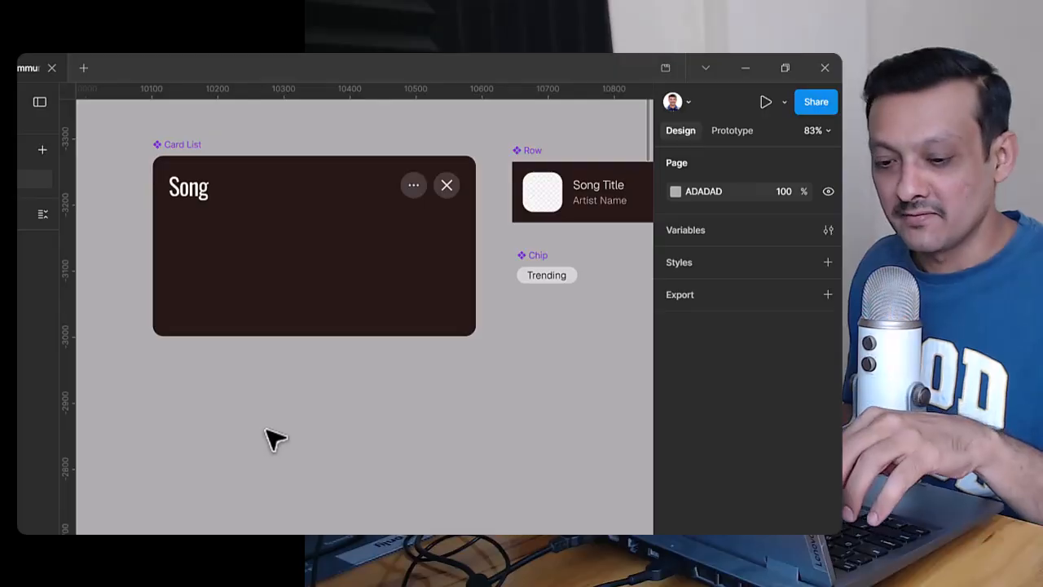
Step: Draw a frame about 275 × 125 below the Card List component and delete it
{"action": "left_click_drag", "start_coordinate": [240, 389], "coordinate": [421, 473]}
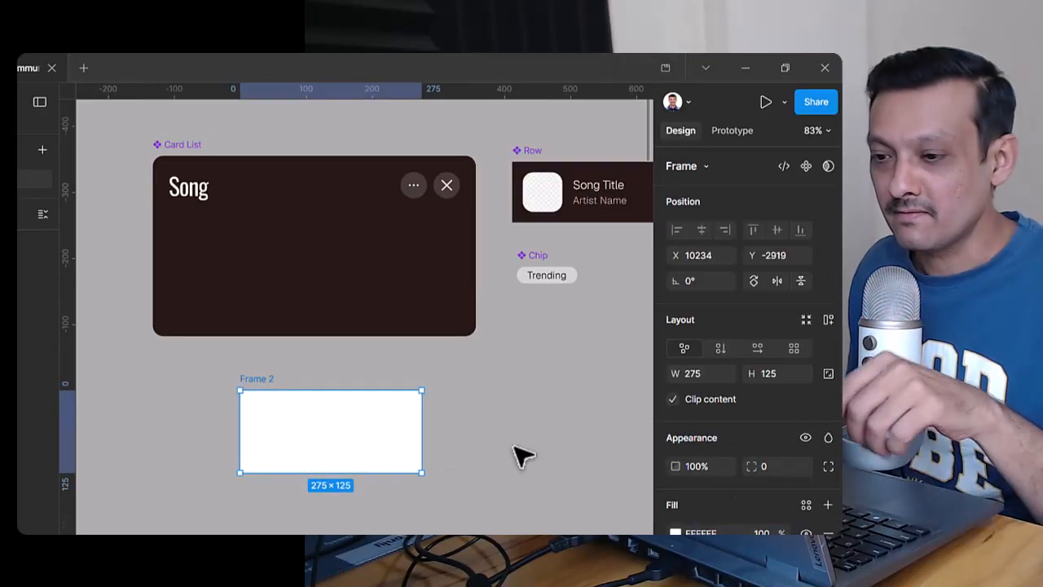
{"action": "key", "text": "Delete"}
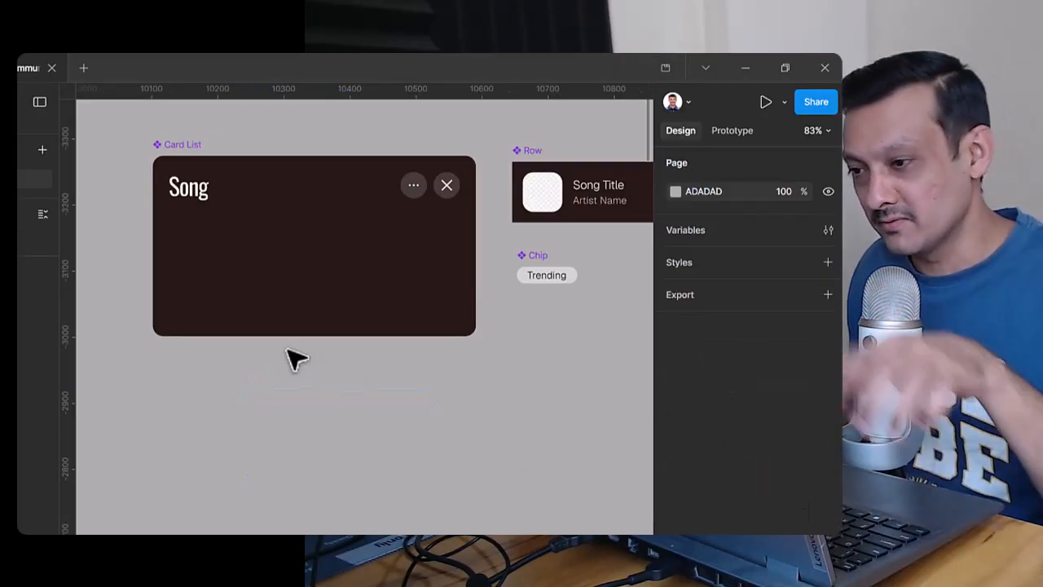
Step: Duplicate the Row component as an instance and move it into the Card List component's Card Content
{"action": "scroll", "coordinate": [391, 261], "scroll_direction": "right", "scroll_amount": 2}
{"action": "left_click", "coordinate": [551, 205]}
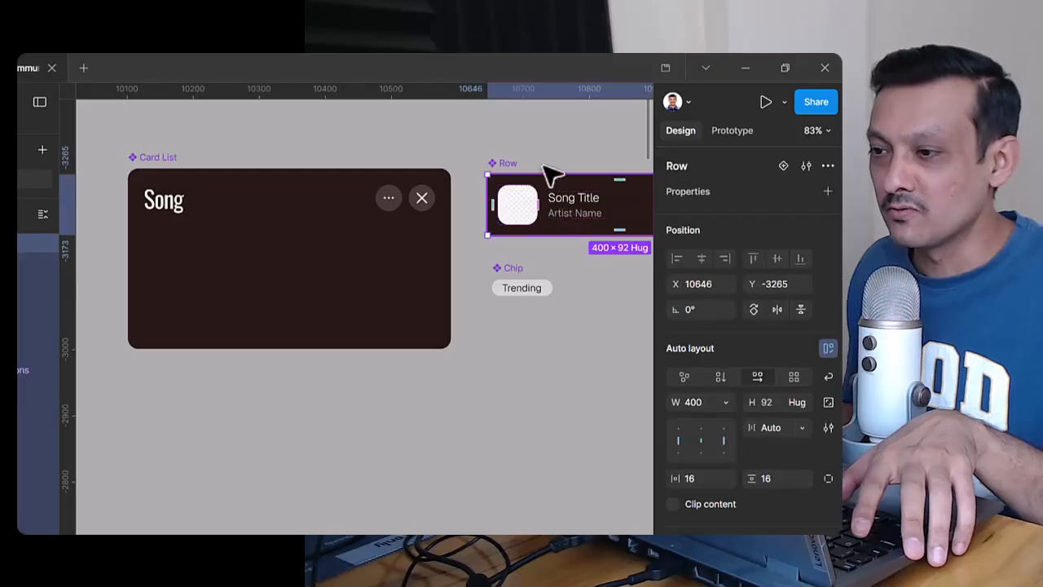
{"action": "left_click_drag", "start_coordinate": [533, 132], "coordinate": [460, 121]}
{"action": "left_click_drag", "start_coordinate": [670, 196], "coordinate": [526, 413]}
{"action": "left_click_drag", "start_coordinate": [657, 299], "coordinate": [755, 295]}
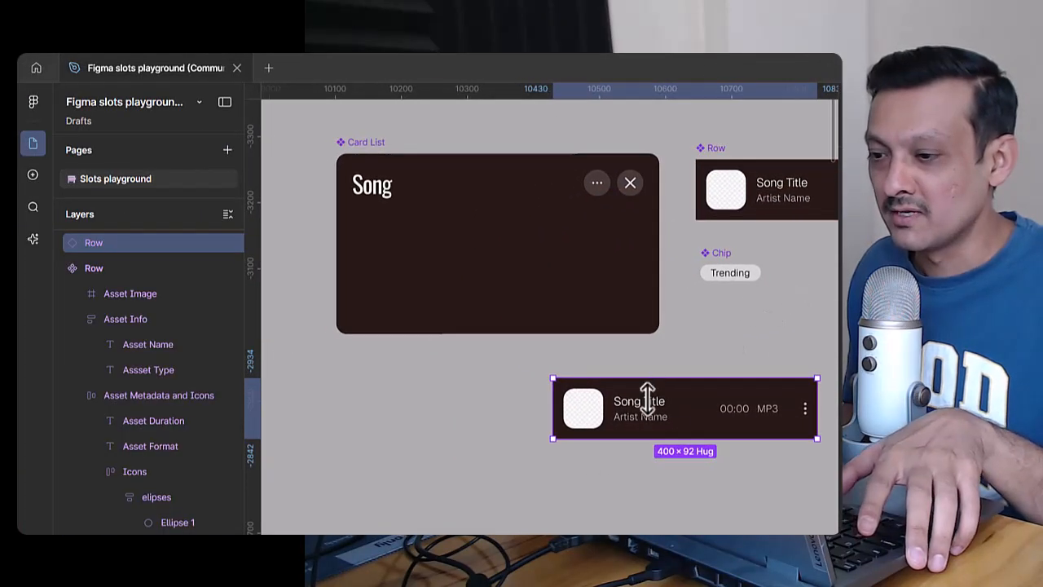
{"action": "left_click_drag", "start_coordinate": [662, 401], "coordinate": [482, 283]}
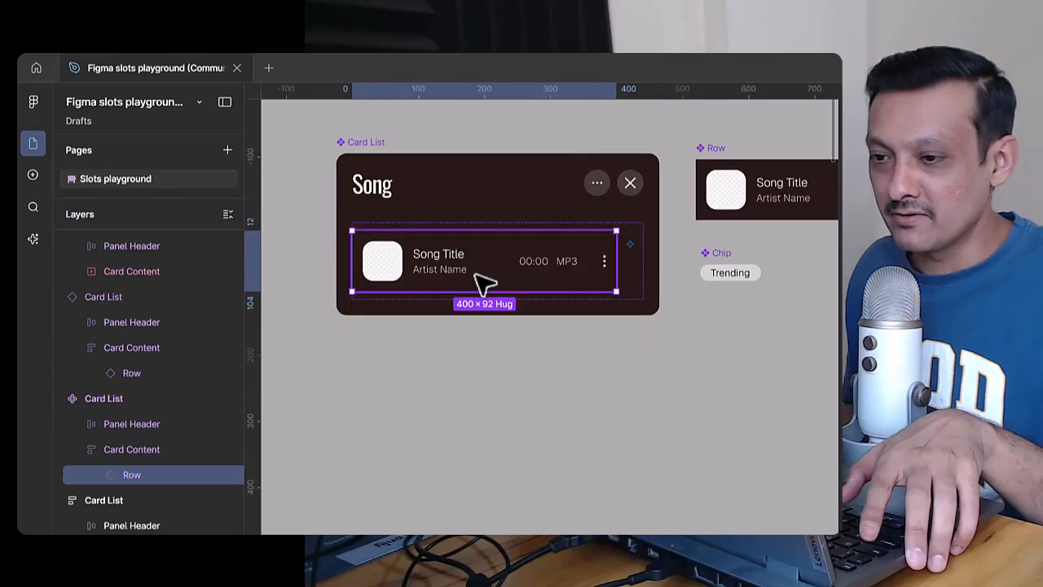
Step: Set the width of the Row instance in the main Card List's Card Content to Fill container
{"action": "scroll", "coordinate": [103, 388], "scroll_direction": "down", "scroll_amount": 4}
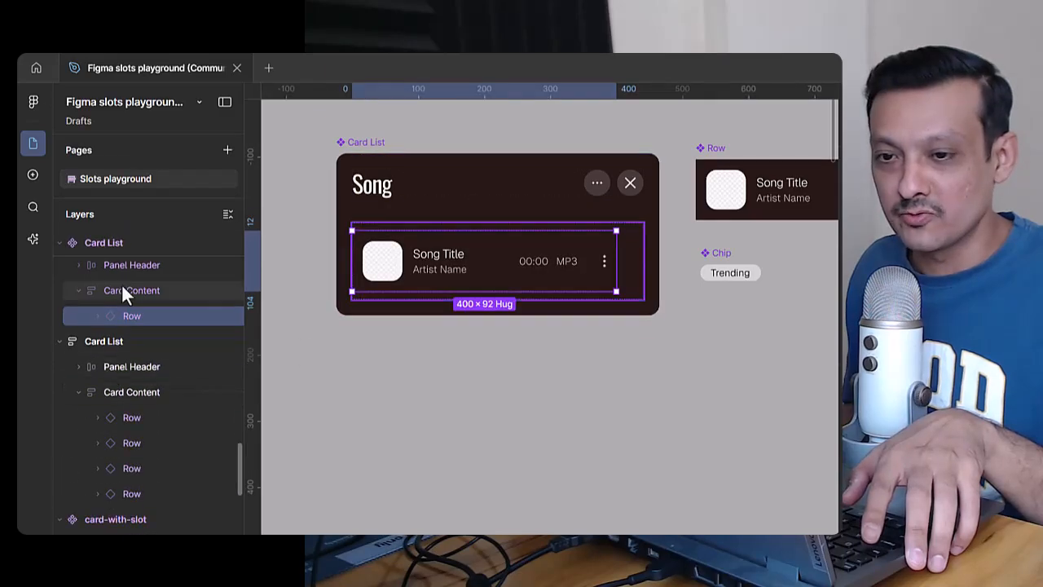
{"action": "left_click_drag", "start_coordinate": [240, 468], "coordinate": [241, 451]}
{"action": "left_click", "coordinate": [123, 307]}
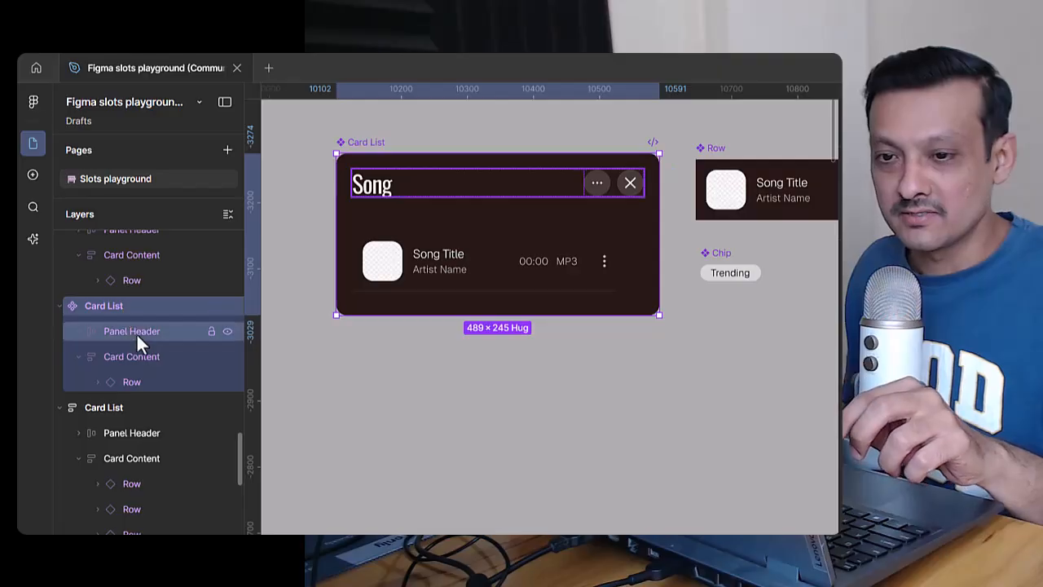
{"action": "left_click", "coordinate": [136, 333]}
{"action": "left_click", "coordinate": [147, 358]}
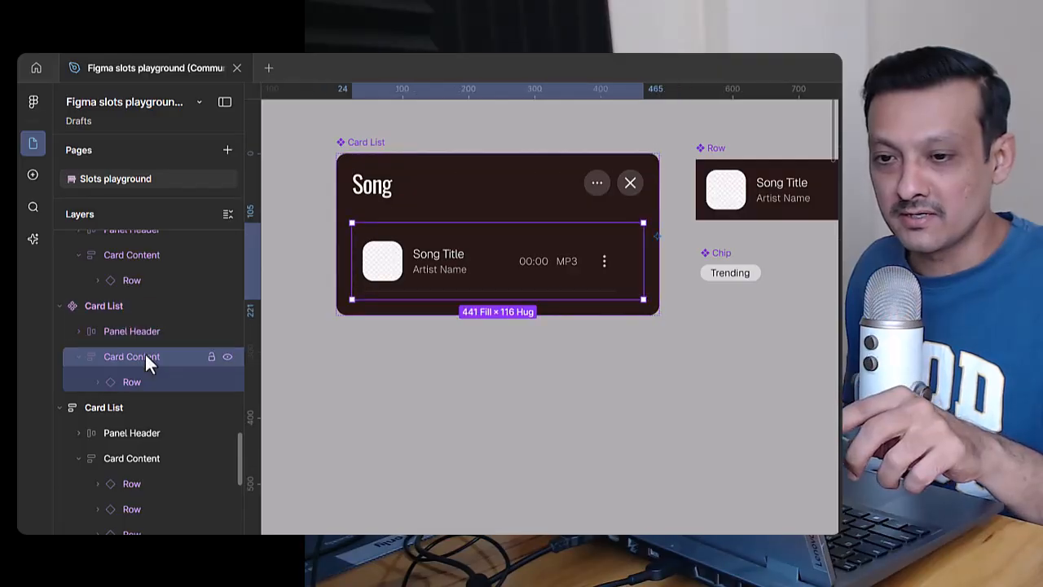
{"action": "left_click", "coordinate": [153, 384]}
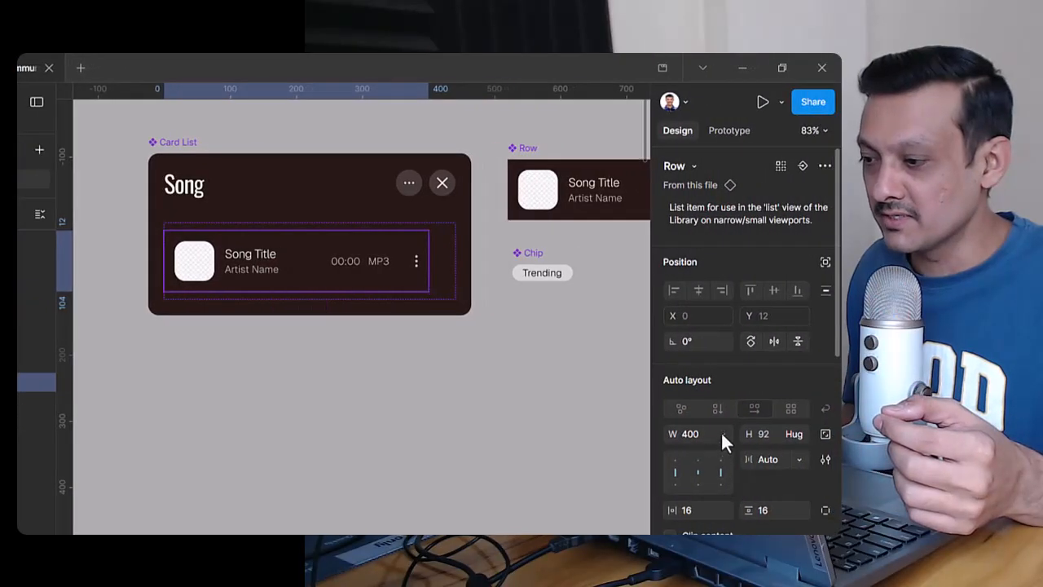
{"action": "left_click", "coordinate": [722, 433]}
{"action": "left_click", "coordinate": [677, 469]}
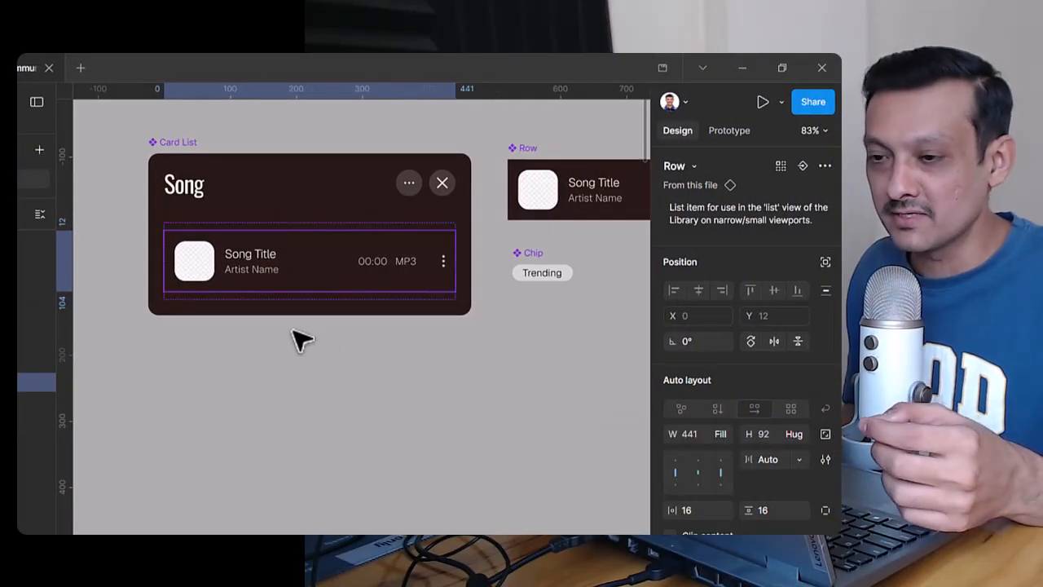
Step: Wrap the Row instance in the Card List component in a new slot
{"action": "right_click", "coordinate": [314, 273]}
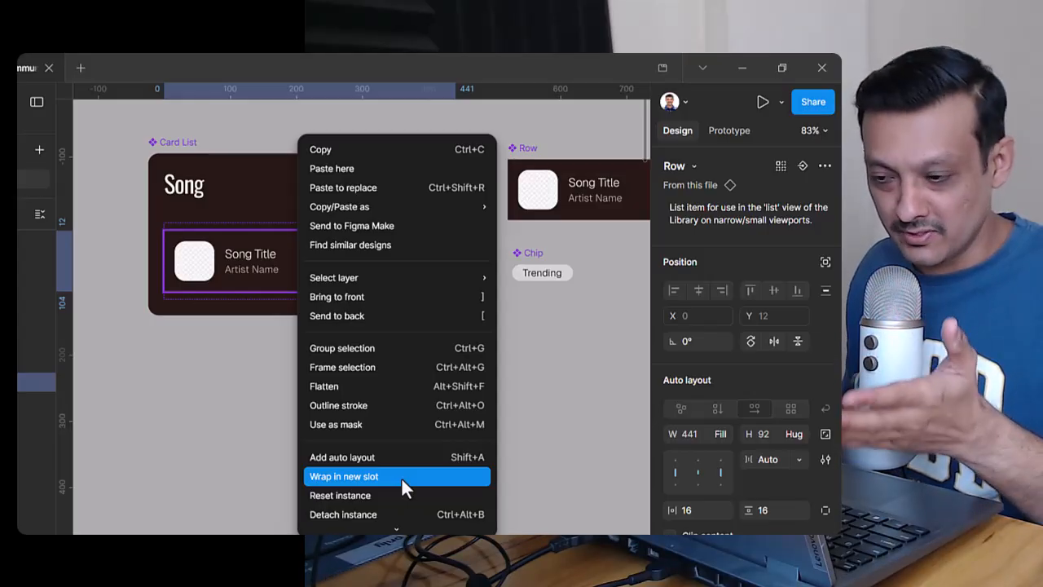
{"action": "left_click", "coordinate": [401, 477]}
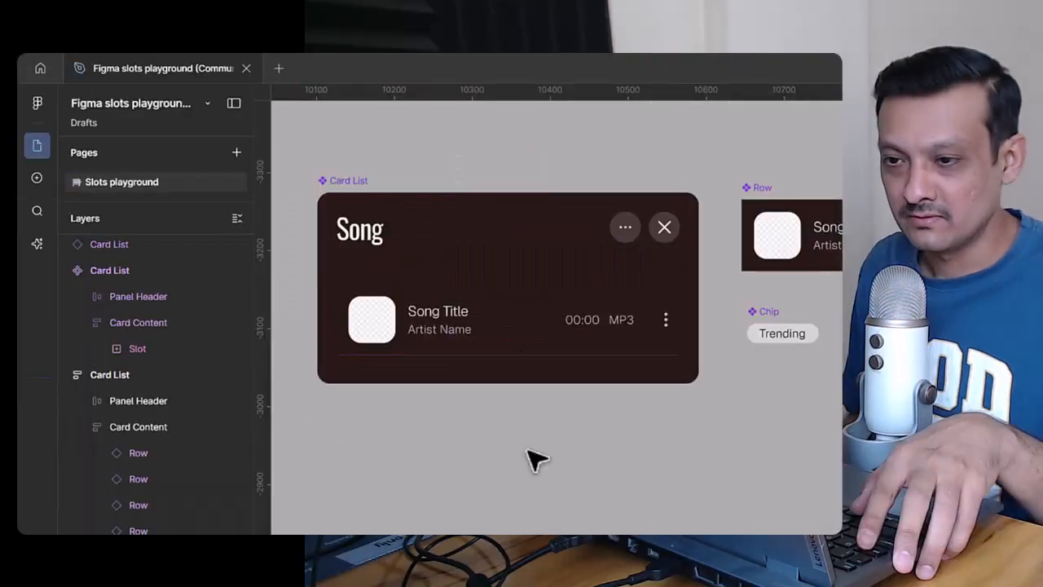
{"action": "left_click", "coordinate": [419, 261]}
Step: Delete the Slot and card content properties from the Card List component
{"action": "left_click", "coordinate": [360, 179]}
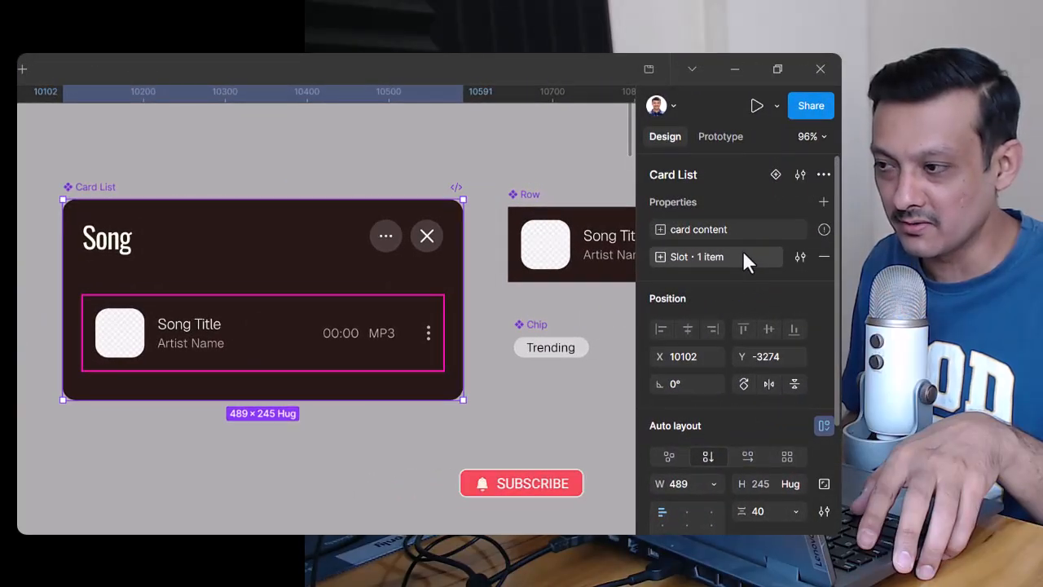
{"action": "left_click", "coordinate": [825, 256]}
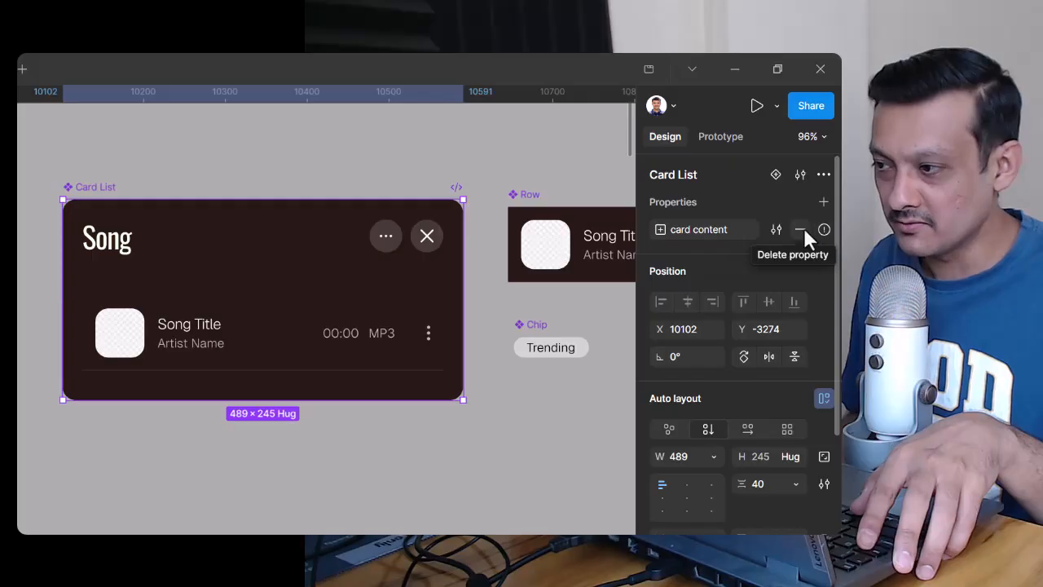
{"action": "left_click", "coordinate": [802, 230]}
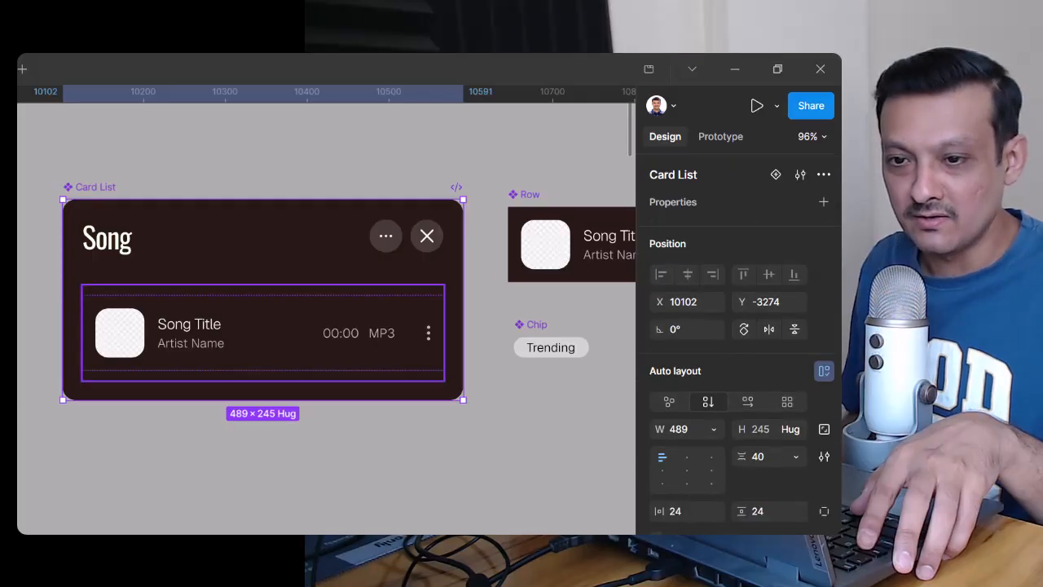
Step: Delete the frame holding the Song Title row from the Card List component
{"action": "double_click", "coordinate": [263, 332]}
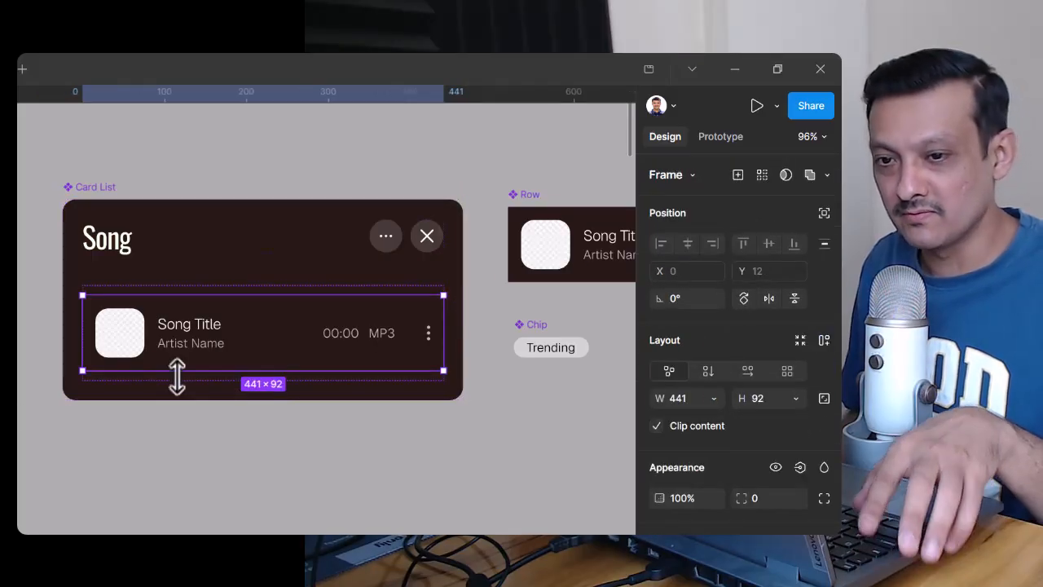
{"action": "key", "text": "Delete"}
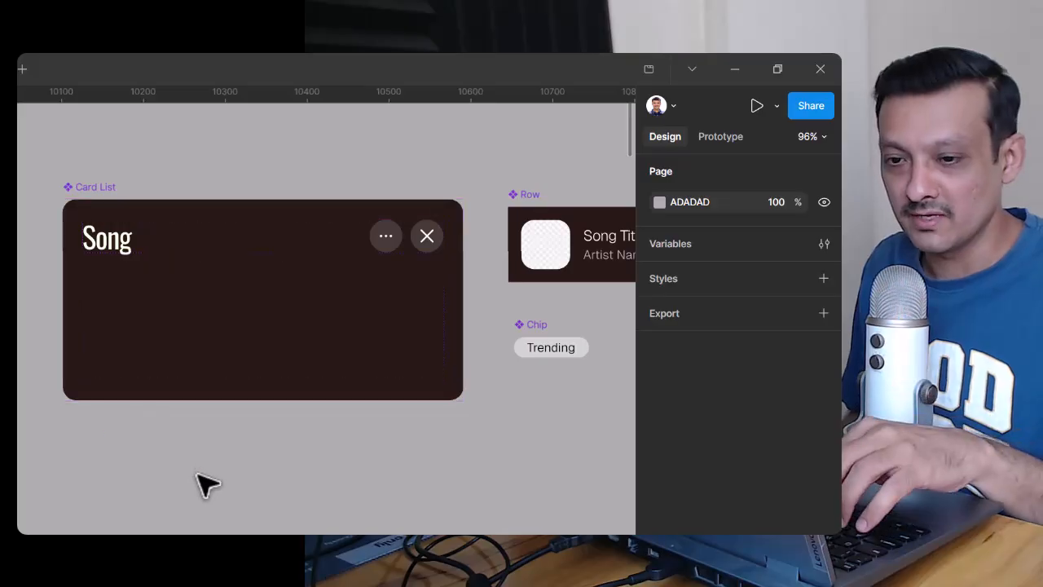
Step: Draw a frame about 305 × 116 below the Card List component and move it into Card Content
{"action": "key", "text": "f"}
{"action": "left_click_drag", "start_coordinate": [155, 426], "coordinate": [403, 519]}
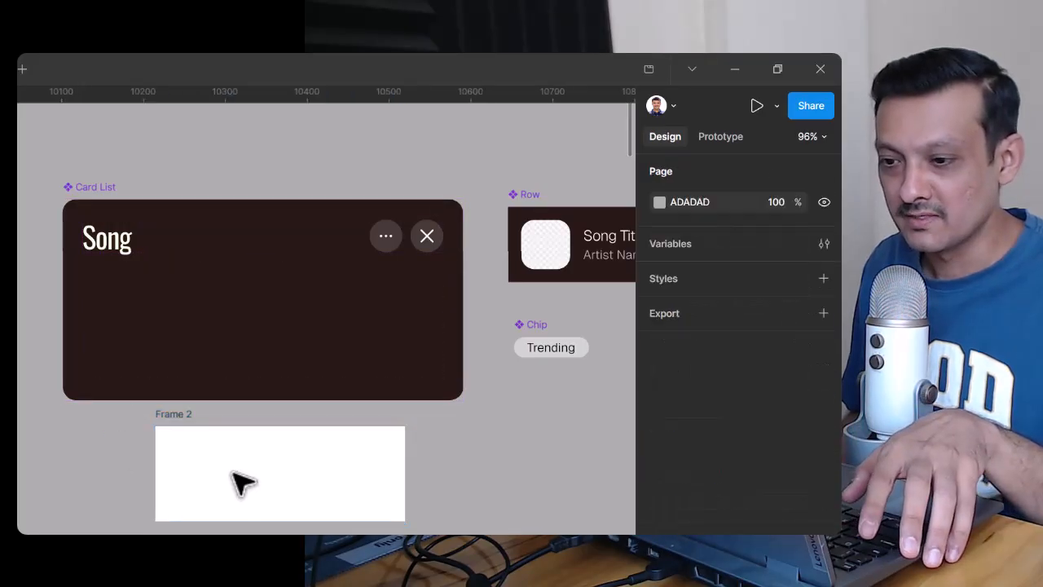
{"action": "left_click_drag", "start_coordinate": [240, 487], "coordinate": [171, 356]}
Step: Convert the new frame in Card Content to a slot and set its width to Fill container
{"action": "right_click", "coordinate": [171, 356]}
{"action": "scroll", "coordinate": [262, 386], "scroll_direction": "down", "scroll_amount": 1}
{"action": "scroll", "coordinate": [263, 389], "scroll_direction": "down", "scroll_amount": 2}
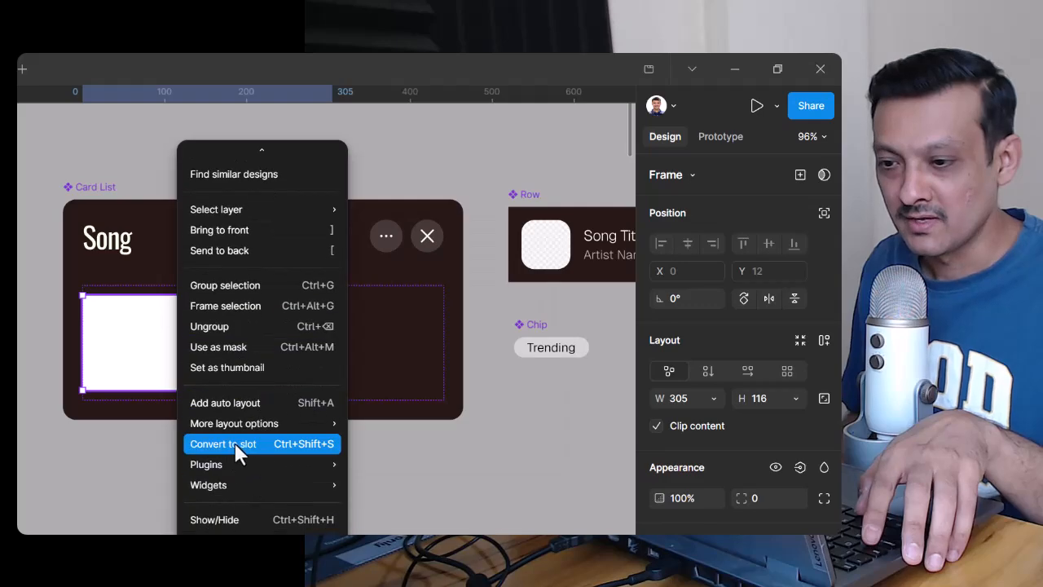
{"action": "left_click", "coordinate": [236, 445]}
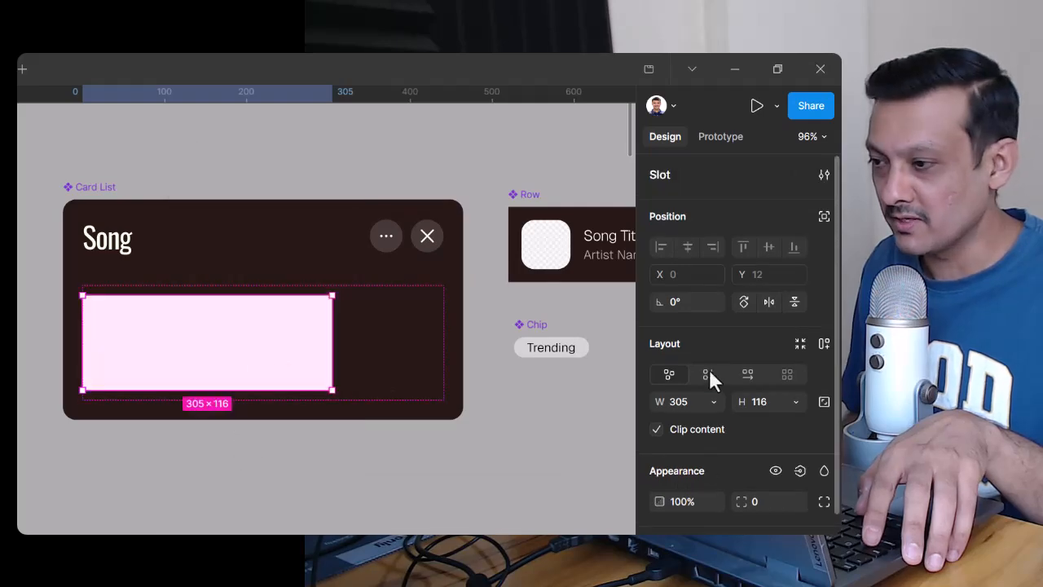
{"action": "scroll", "coordinate": [701, 456], "scroll_direction": "down", "scroll_amount": 3}
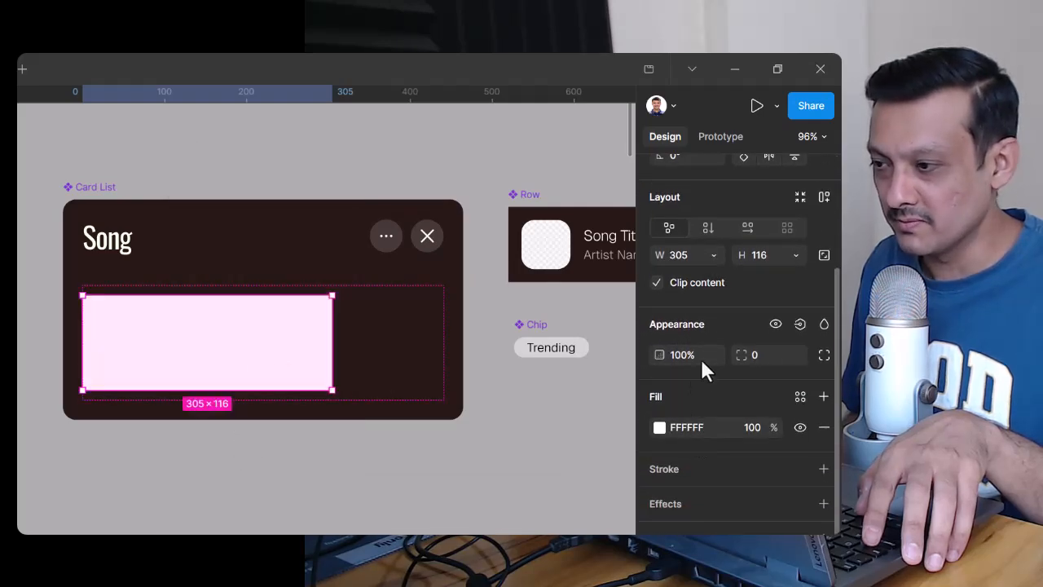
{"action": "scroll", "coordinate": [701, 362], "scroll_direction": "up", "scroll_amount": 2}
{"action": "left_click", "coordinate": [714, 341]}
{"action": "left_click", "coordinate": [686, 364]}
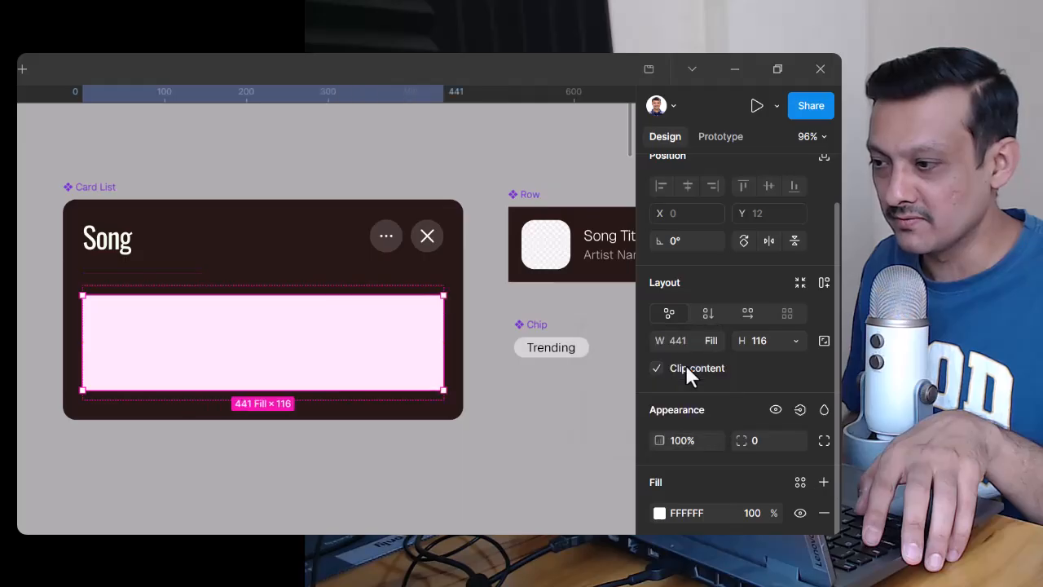
{"action": "left_click", "coordinate": [388, 481]}
{"action": "left_click", "coordinate": [352, 349]}
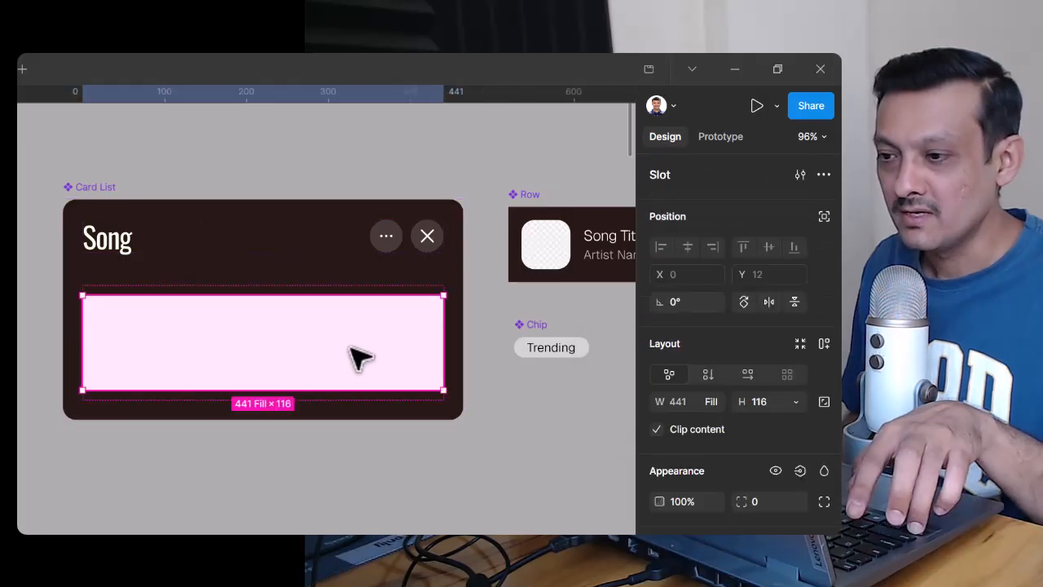
Step: Duplicate the Card List component to place an instance of it directly below
{"action": "left_click", "coordinate": [89, 187]}
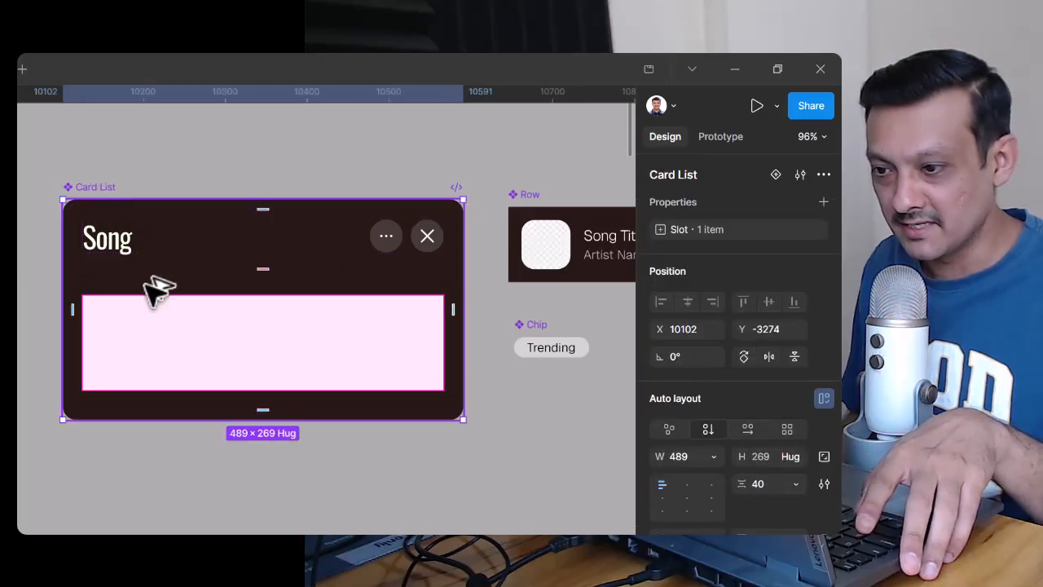
{"action": "left_click_drag", "start_coordinate": [145, 283], "coordinate": [120, 428], "text": "alt"}
{"action": "scroll", "coordinate": [504, 373], "scroll_direction": "down", "scroll_amount": 2}
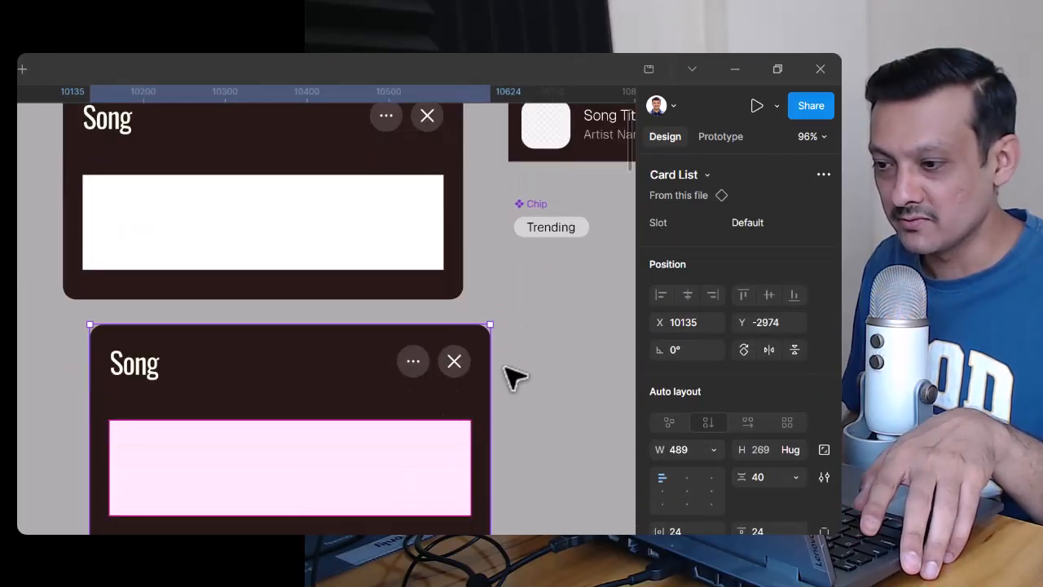
{"action": "scroll", "coordinate": [512, 377], "scroll_direction": "down", "scroll_amount": 2}
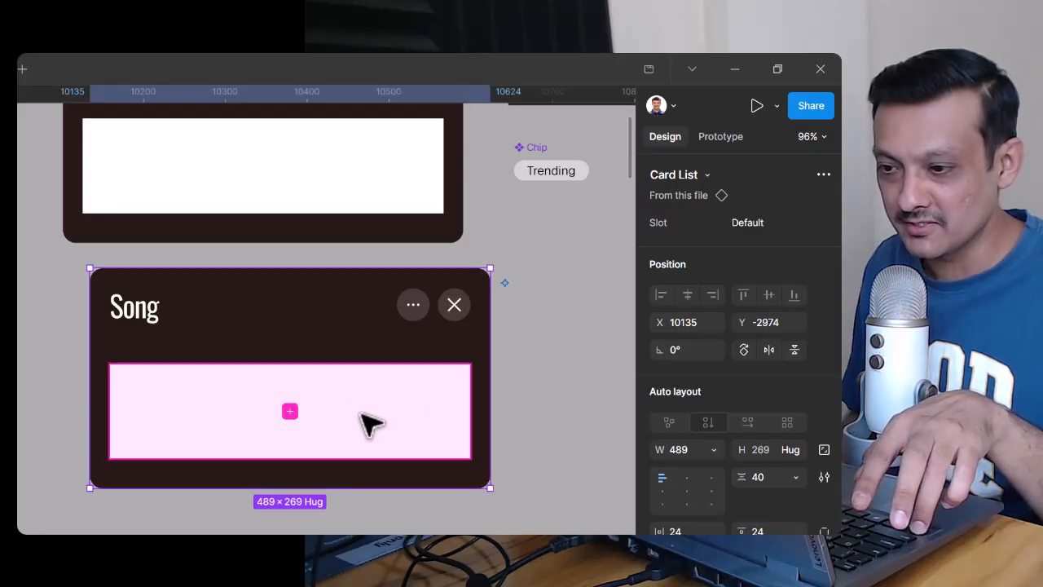
Step: Browse the components that can be added to the slot of the Card List instance and close the list
{"action": "double_click", "coordinate": [363, 414]}
{"action": "left_click", "coordinate": [559, 443]}
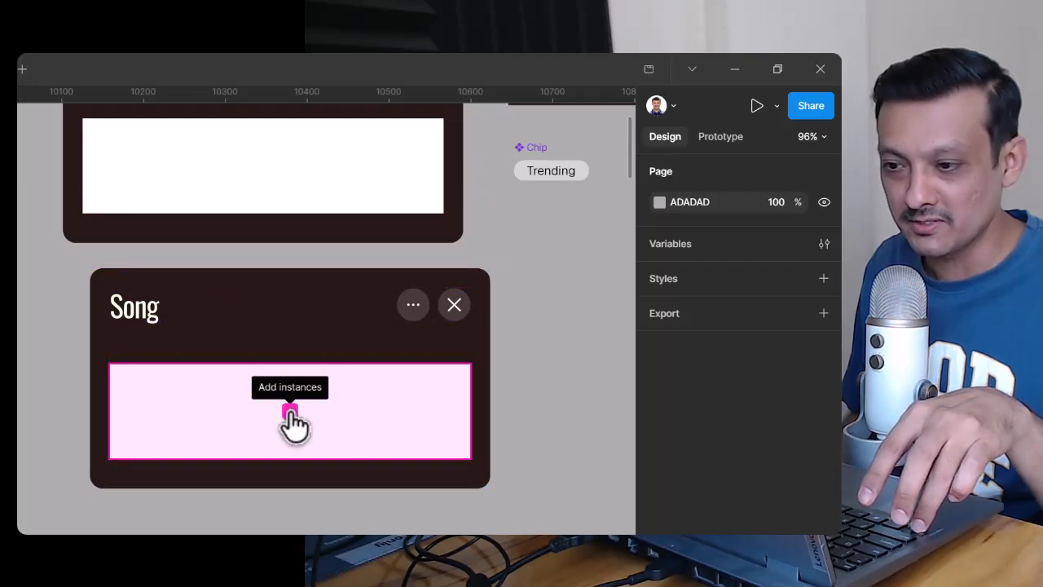
{"action": "left_click", "coordinate": [290, 411]}
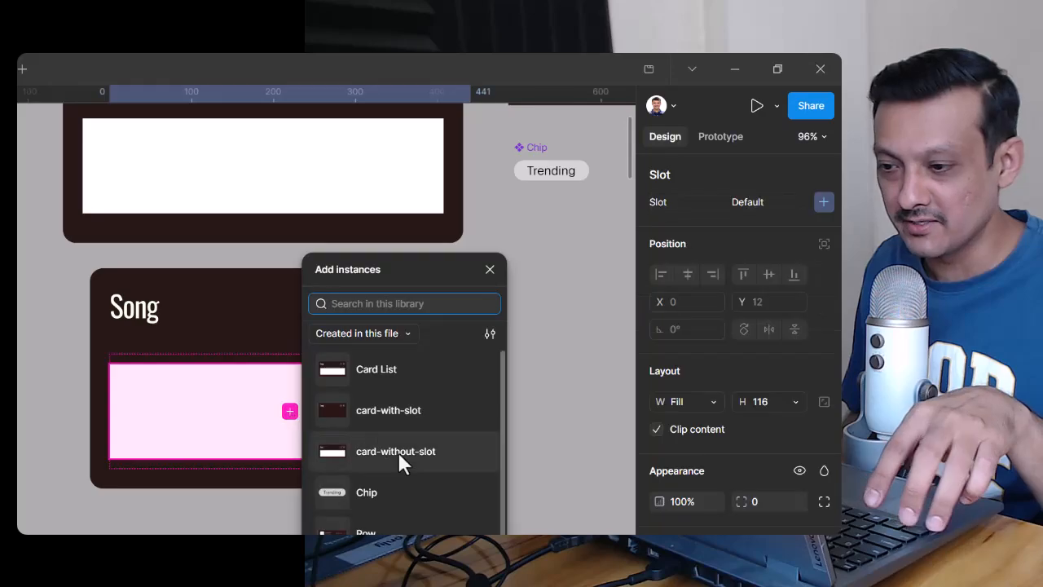
{"action": "scroll", "coordinate": [429, 418], "scroll_direction": "down", "scroll_amount": 1}
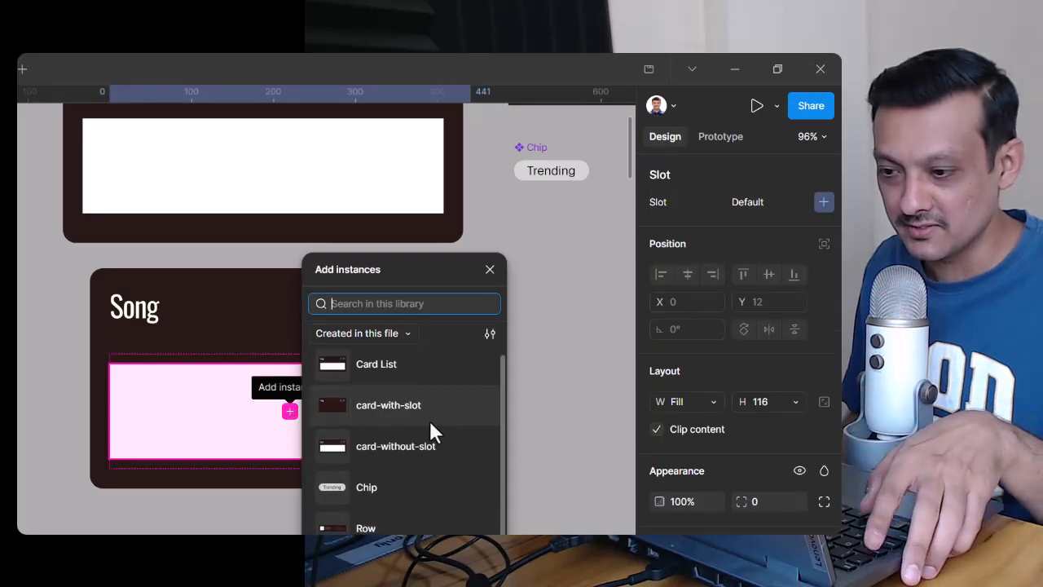
{"action": "left_click", "coordinate": [490, 269]}
Step: Apply vertical auto layout to the slot in the main Card List component, with Hug contents height and Fill container width
{"action": "scroll", "coordinate": [538, 420], "scroll_direction": "up", "scroll_amount": 3}
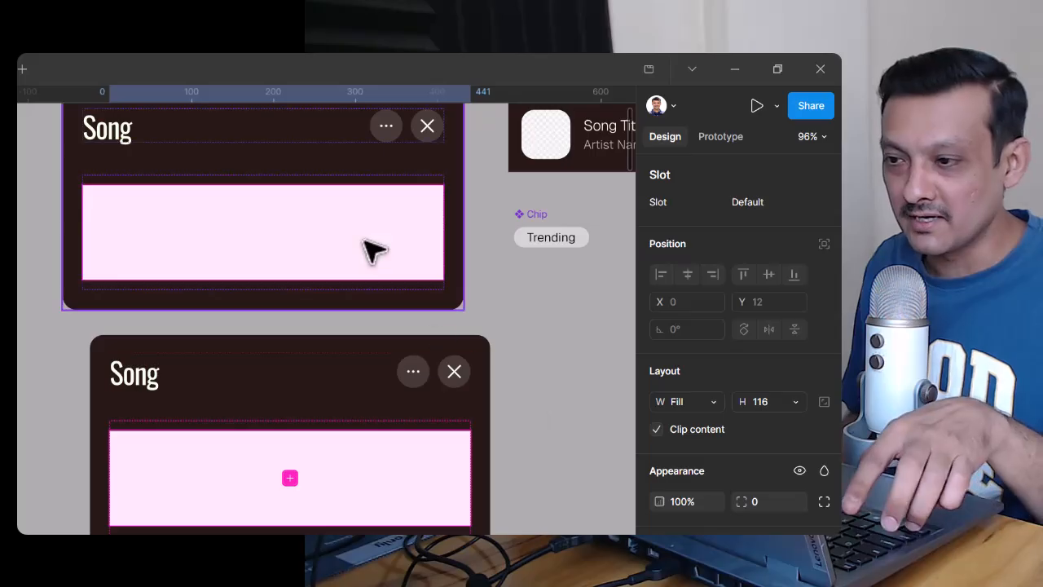
{"action": "left_click", "coordinate": [368, 286]}
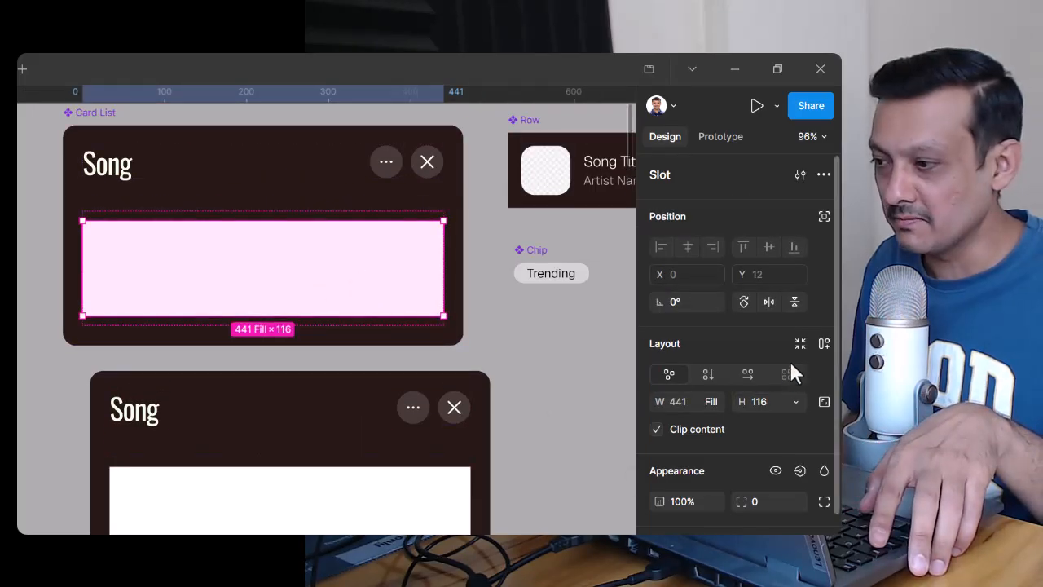
{"action": "left_click", "coordinate": [824, 343]}
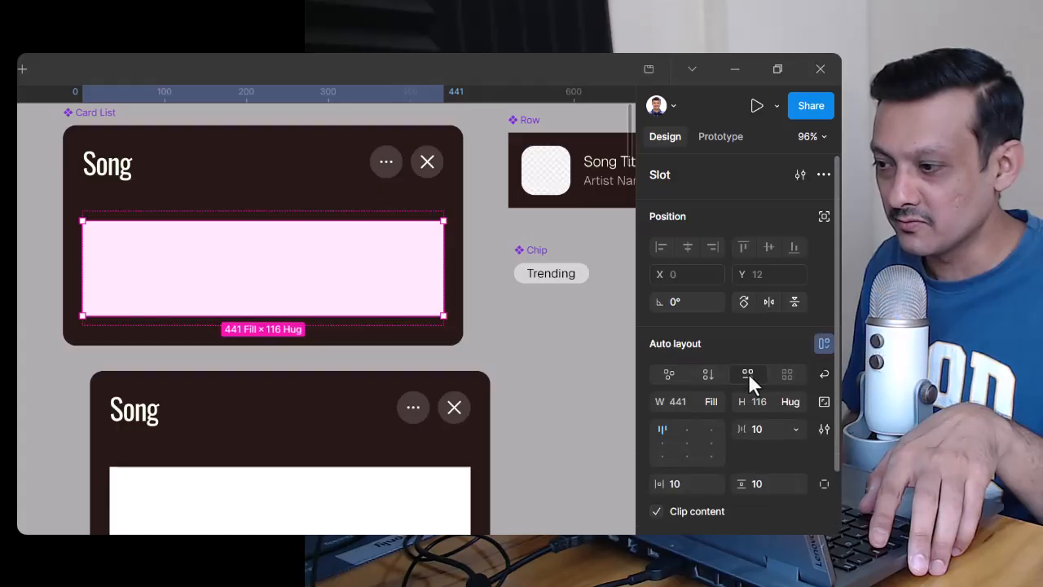
{"action": "left_click", "coordinate": [707, 373]}
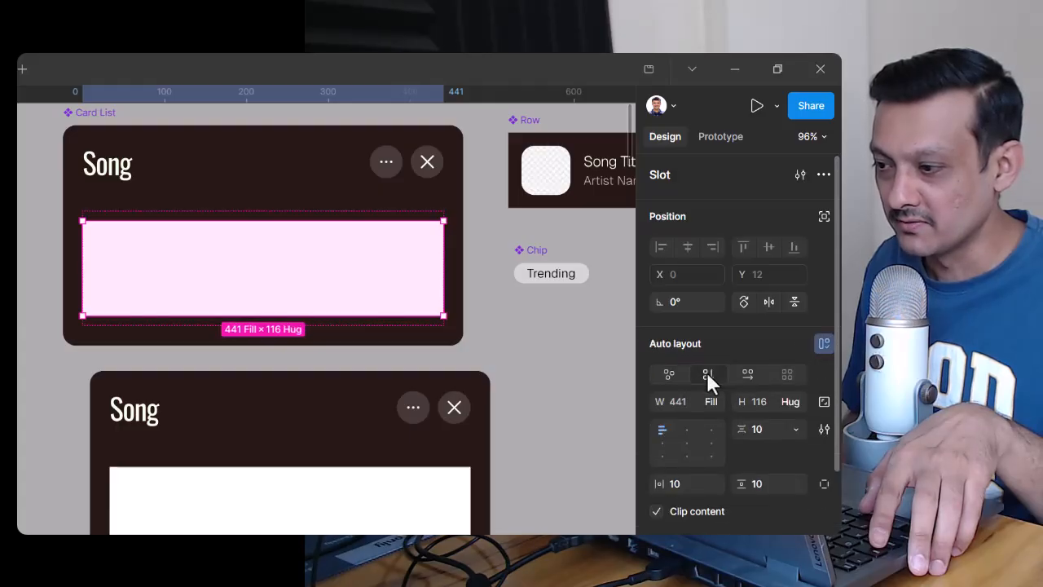
{"action": "left_click", "coordinate": [790, 401]}
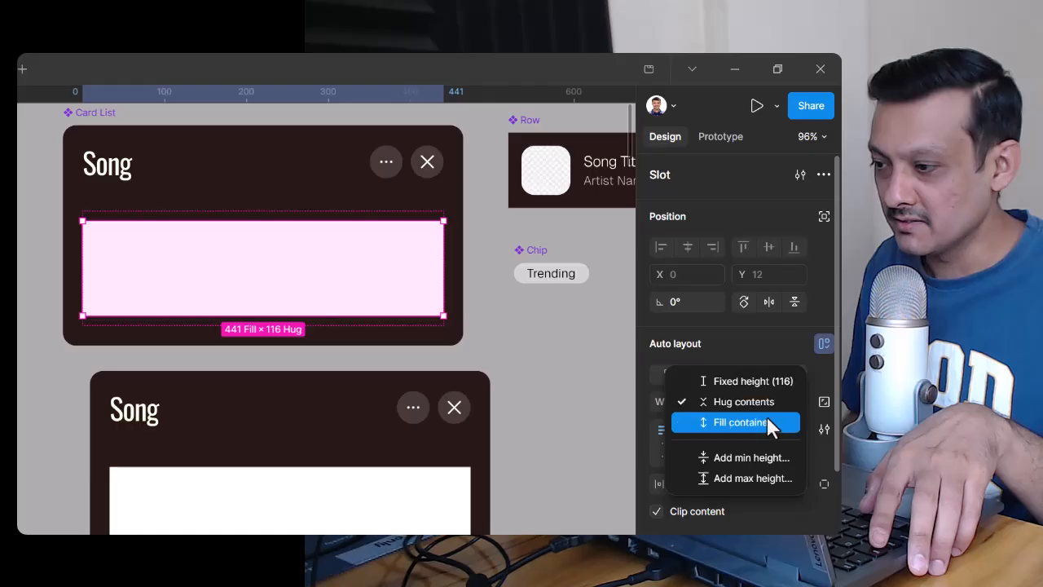
{"action": "left_click", "coordinate": [767, 401]}
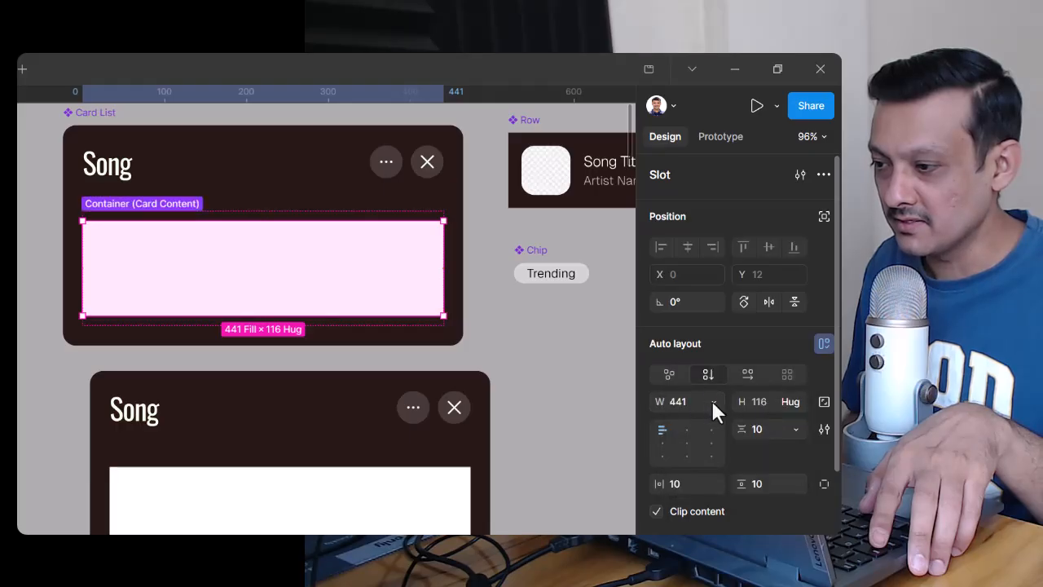
{"action": "left_click", "coordinate": [714, 404]}
{"action": "left_click", "coordinate": [709, 401]}
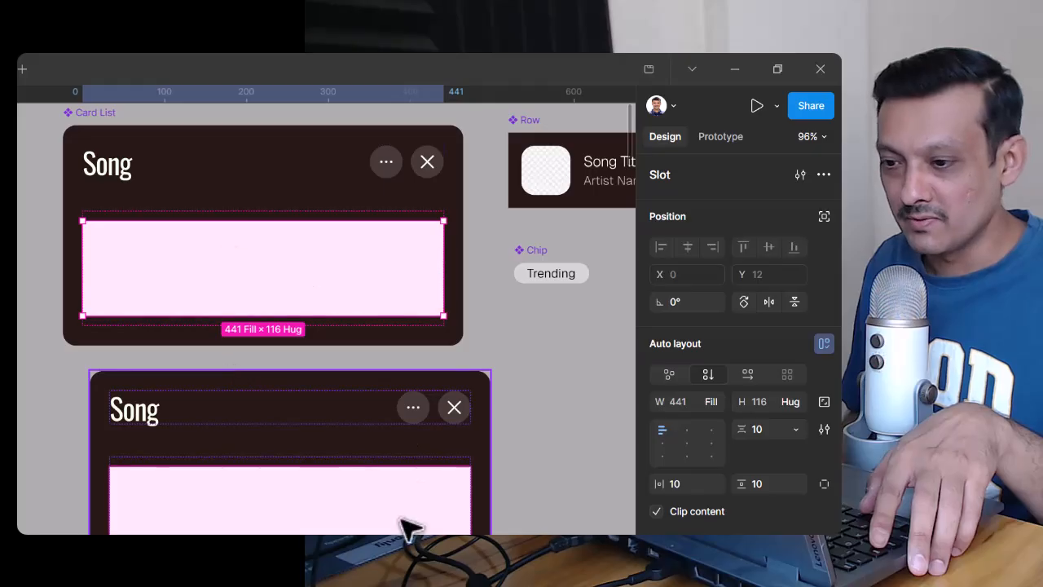
Step: Add three Row instances to the slot of the Card List instance below the main component
{"action": "left_click", "coordinate": [314, 510]}
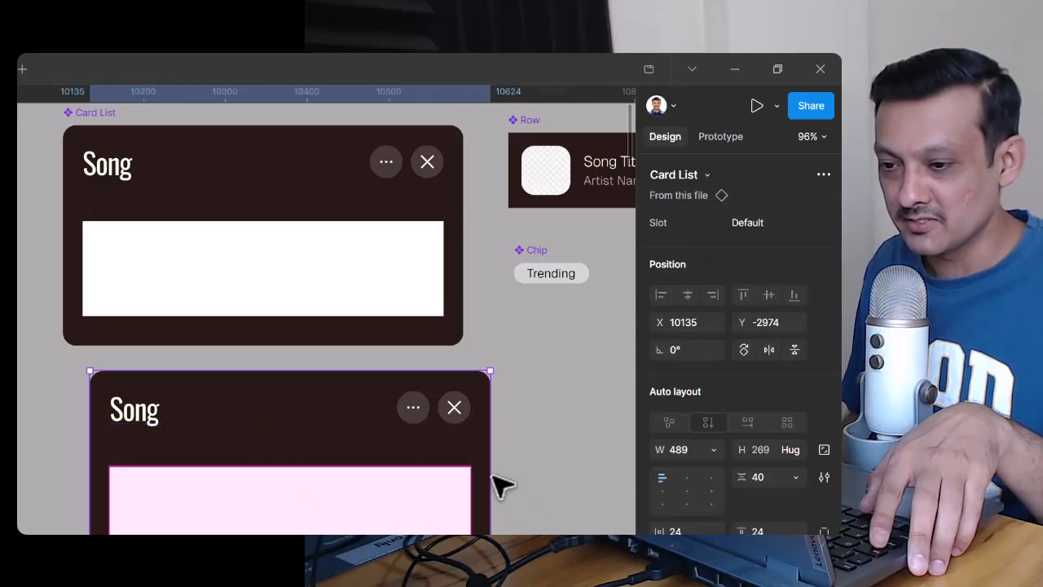
{"action": "scroll", "coordinate": [489, 473], "scroll_direction": "down", "scroll_amount": 1}
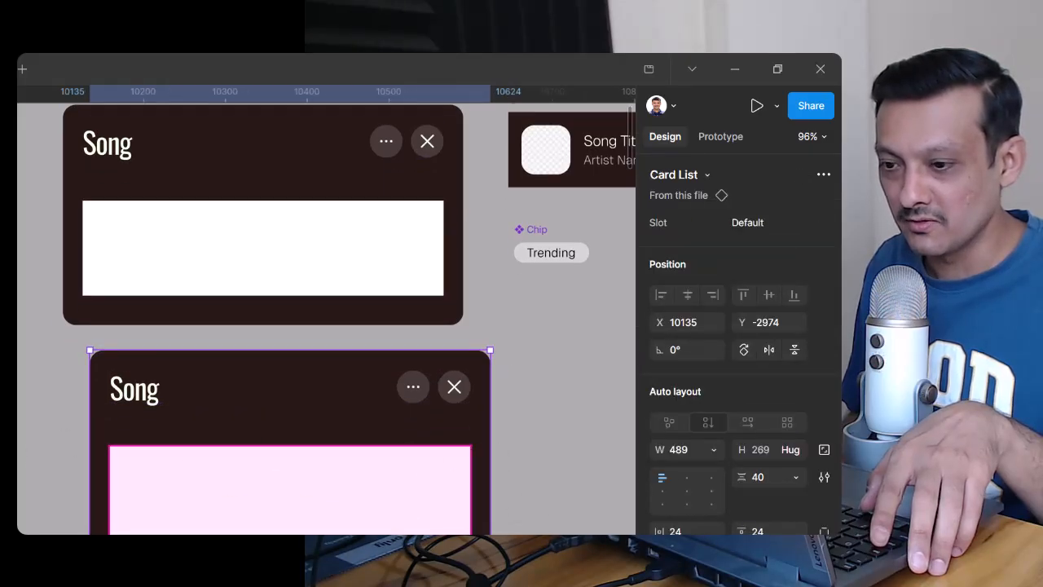
{"action": "left_click", "coordinate": [426, 457]}
{"action": "scroll", "coordinate": [428, 459], "scroll_direction": "down", "scroll_amount": 5}
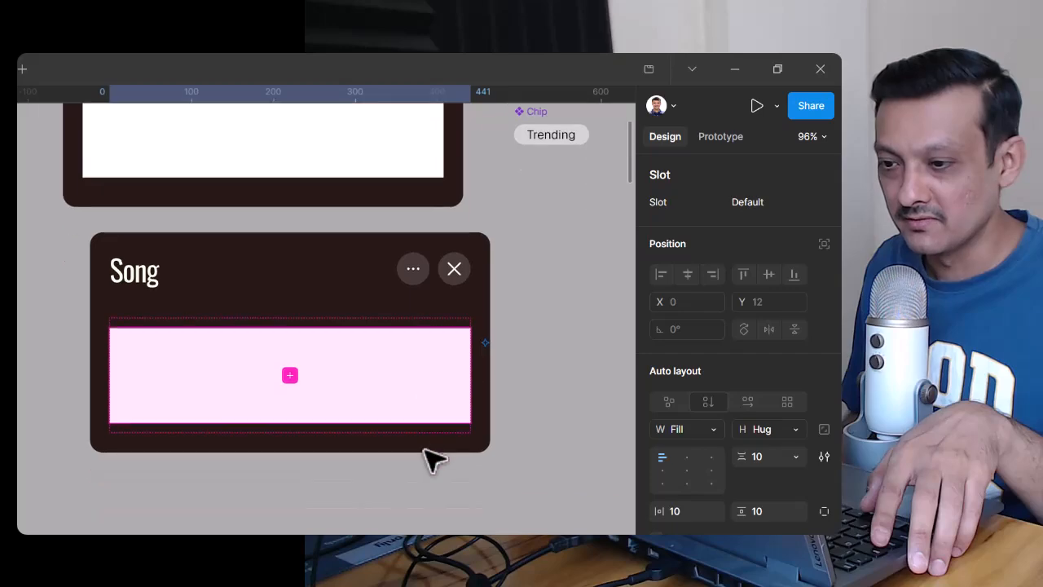
{"action": "left_click", "coordinate": [291, 375]}
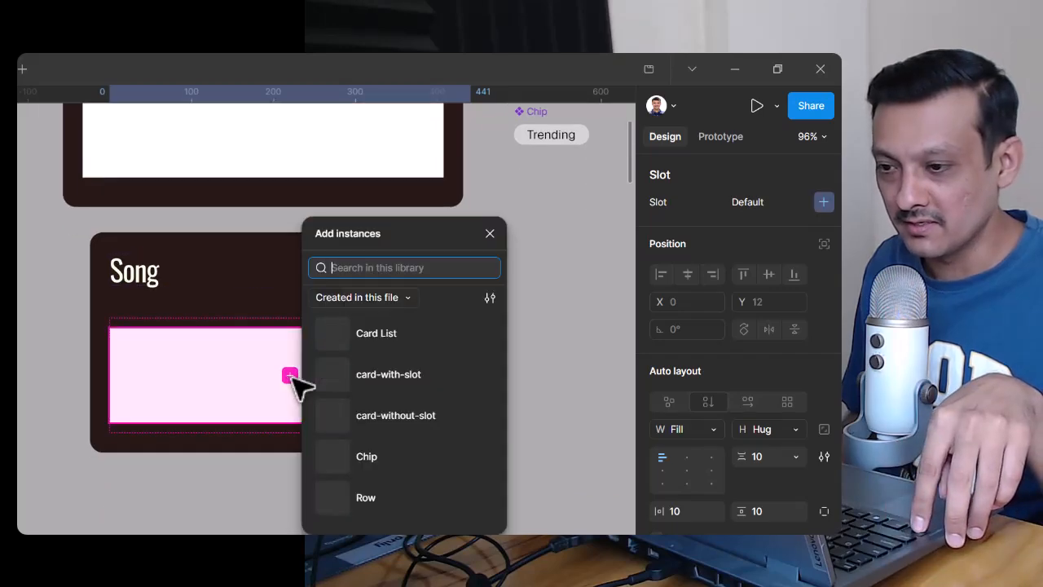
{"action": "left_click", "coordinate": [404, 509]}
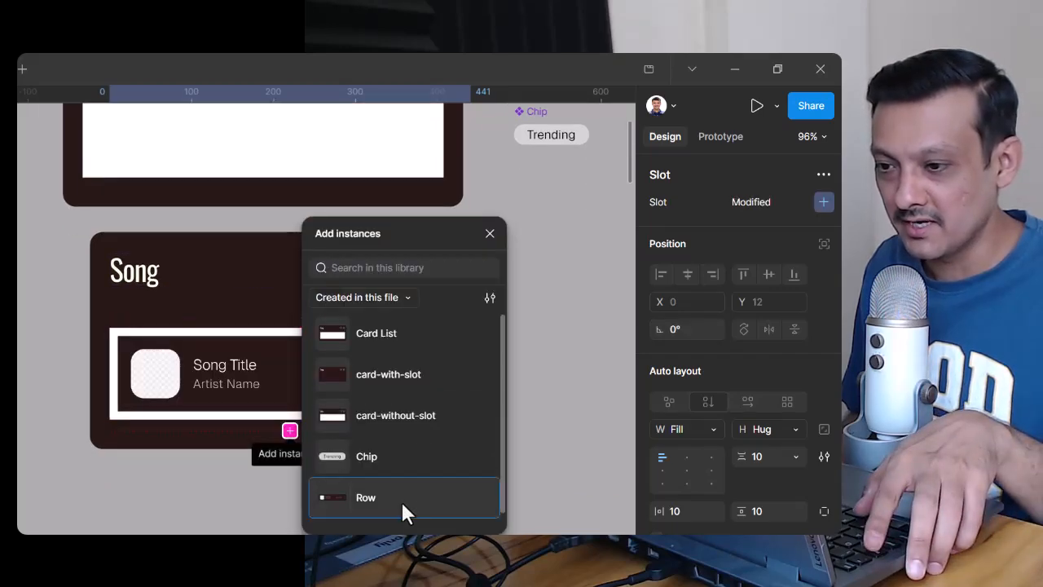
{"action": "left_click_drag", "start_coordinate": [412, 234], "coordinate": [503, 221]}
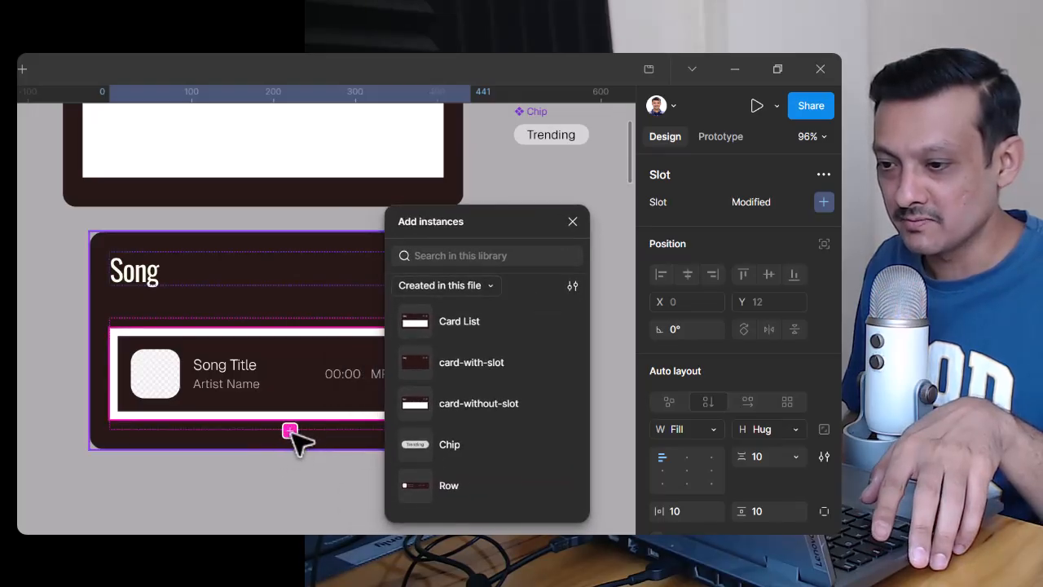
{"action": "left_click", "coordinate": [484, 487]}
{"action": "left_click", "coordinate": [485, 489]}
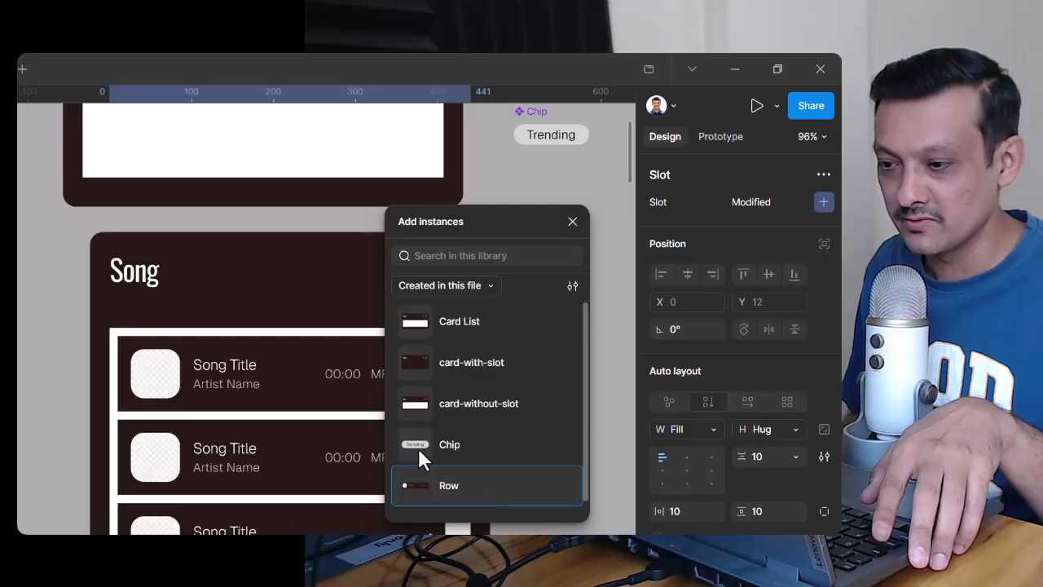
{"action": "scroll", "coordinate": [275, 391], "scroll_direction": "down", "scroll_amount": 3}
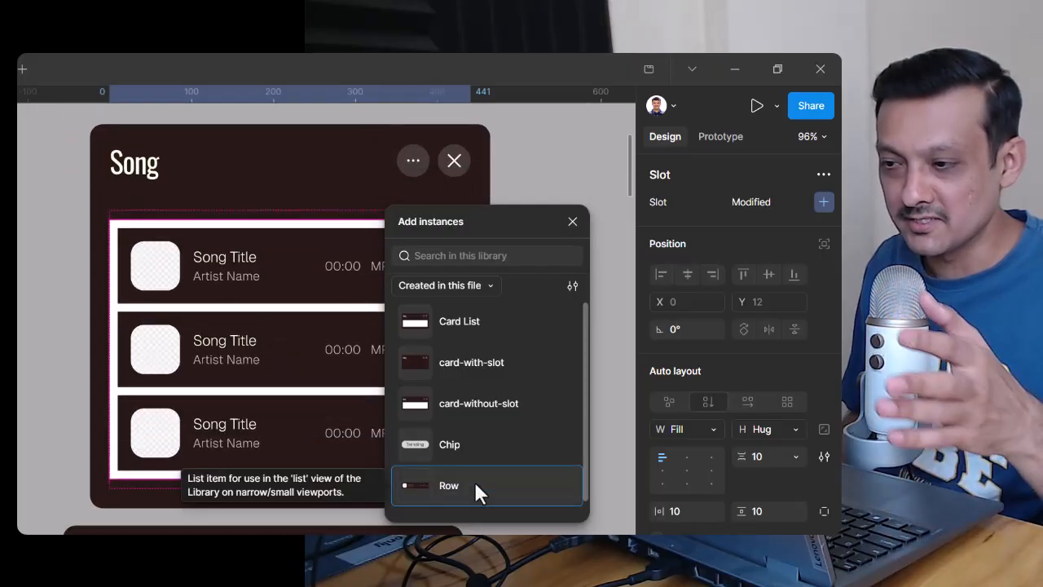
{"action": "left_click", "coordinate": [573, 222]}
Step: Delete the three Row instances from the slot of the Card List instance
{"action": "scroll", "coordinate": [517, 373], "scroll_direction": "up", "scroll_amount": 3}
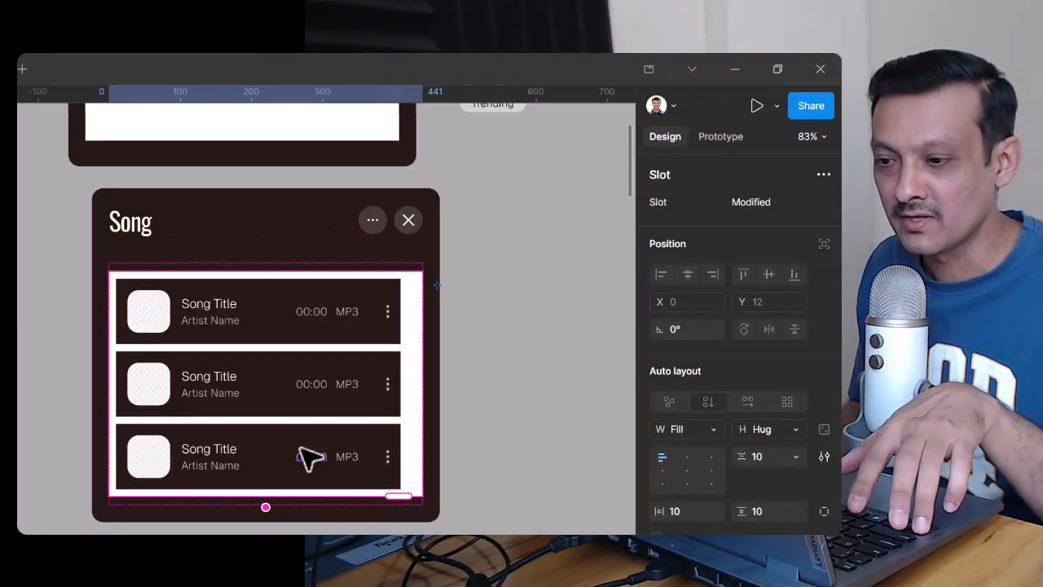
{"action": "left_click", "coordinate": [308, 457], "text": "ctrl"}
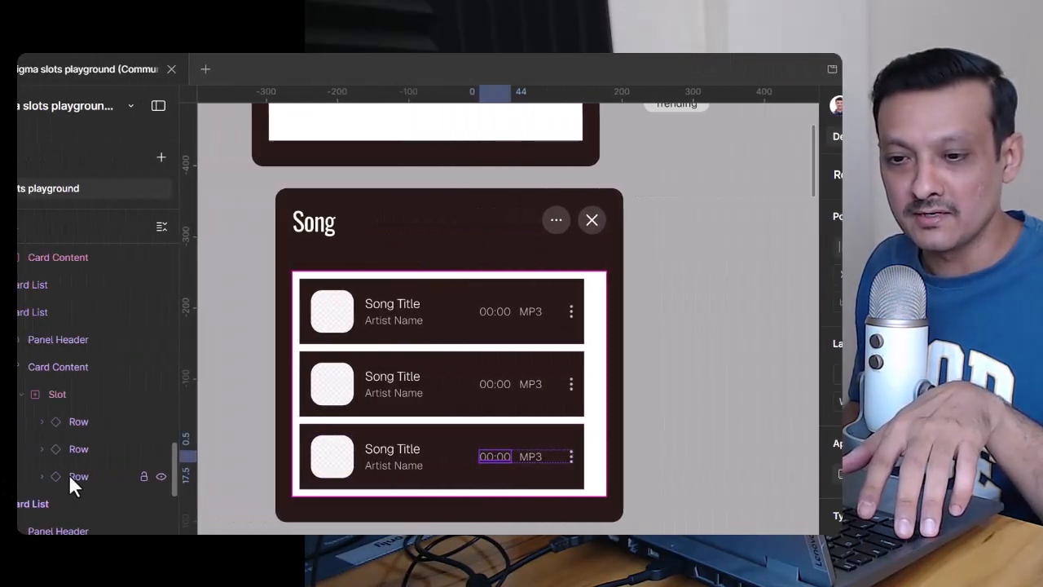
{"action": "left_click", "coordinate": [167, 476]}
{"action": "left_click", "coordinate": [187, 423], "text": "shift"}
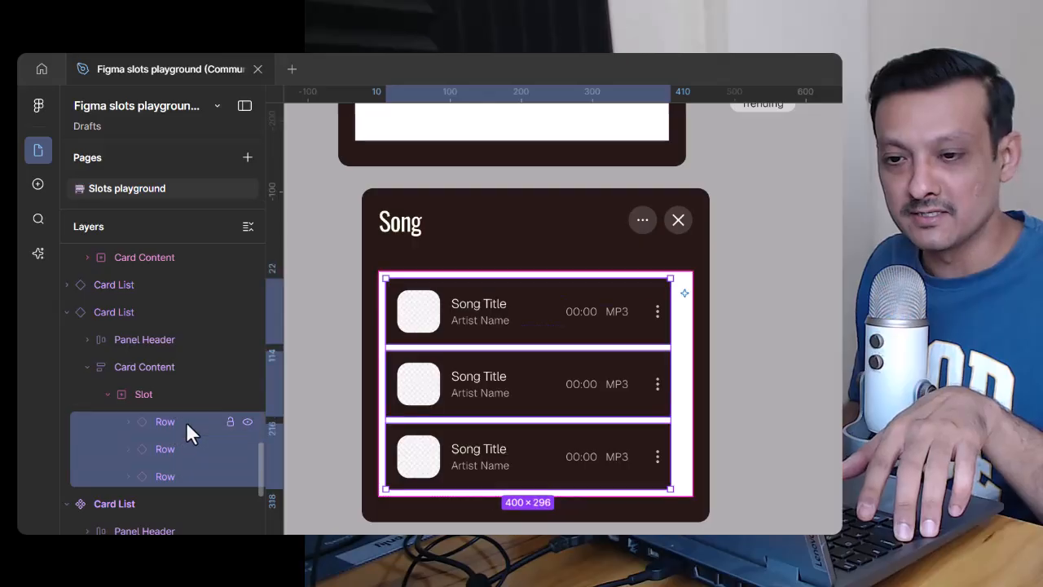
{"action": "key", "text": "Delete"}
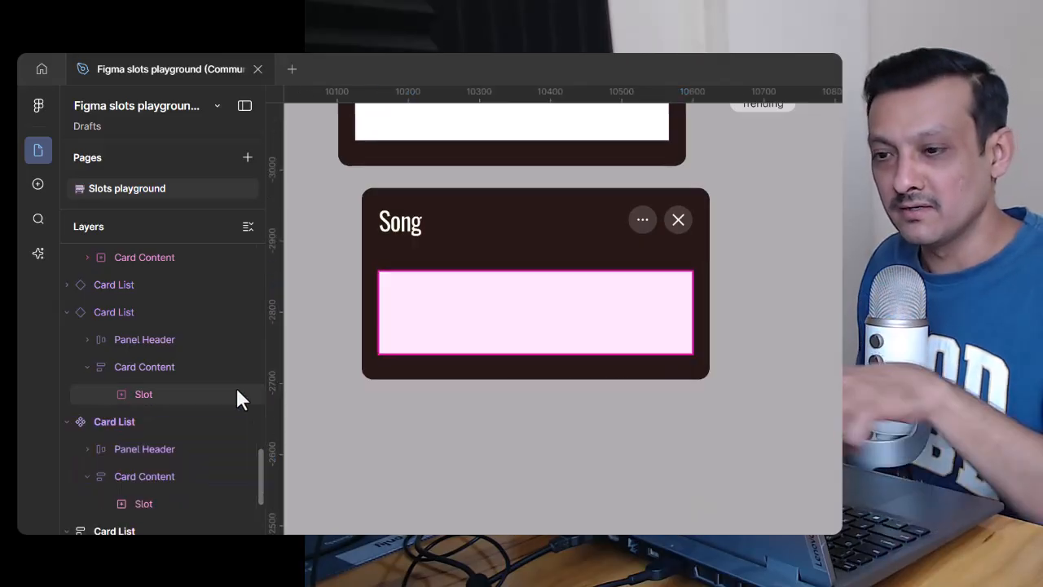
Step: Set Row and Chip as the preferred instances of the Slot property on the main Card List component
{"action": "left_click", "coordinate": [164, 392]}
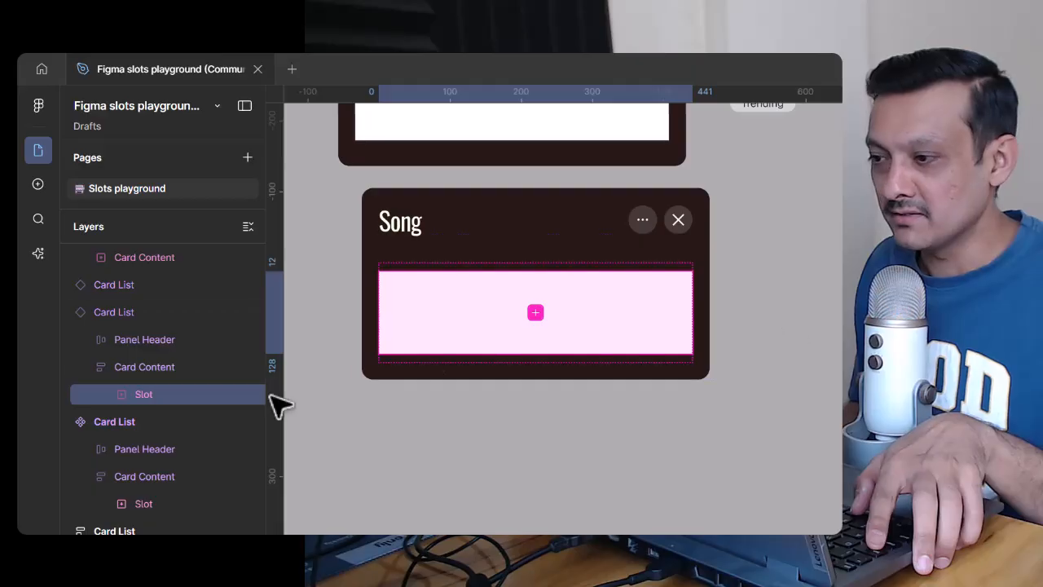
{"action": "left_click", "coordinate": [130, 309]}
{"action": "scroll", "coordinate": [506, 302], "scroll_direction": "up", "scroll_amount": 2}
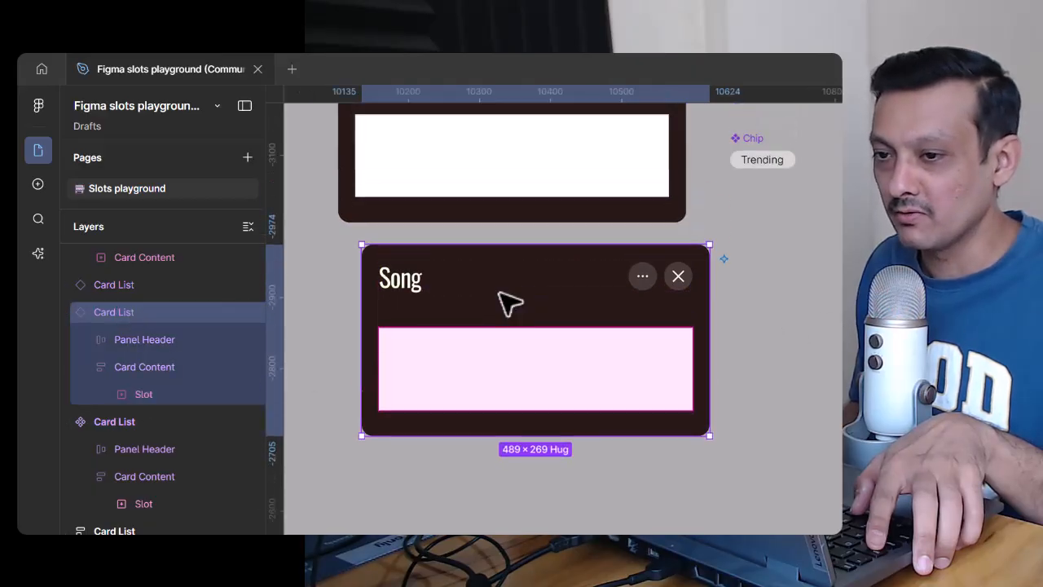
{"action": "scroll", "coordinate": [506, 301], "scroll_direction": "up", "scroll_amount": 3}
{"action": "left_click", "coordinate": [390, 145]}
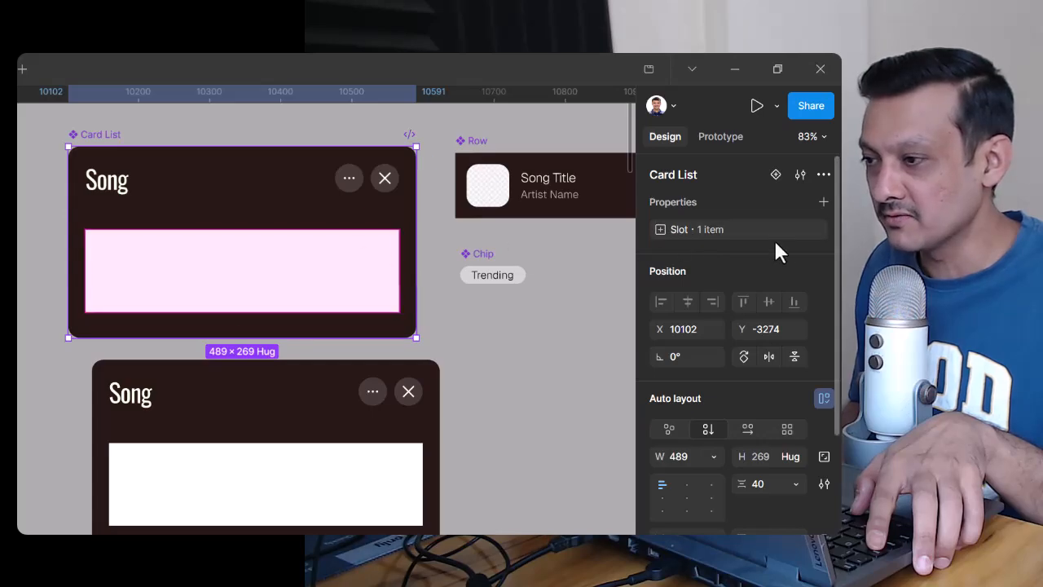
{"action": "left_click", "coordinate": [800, 230]}
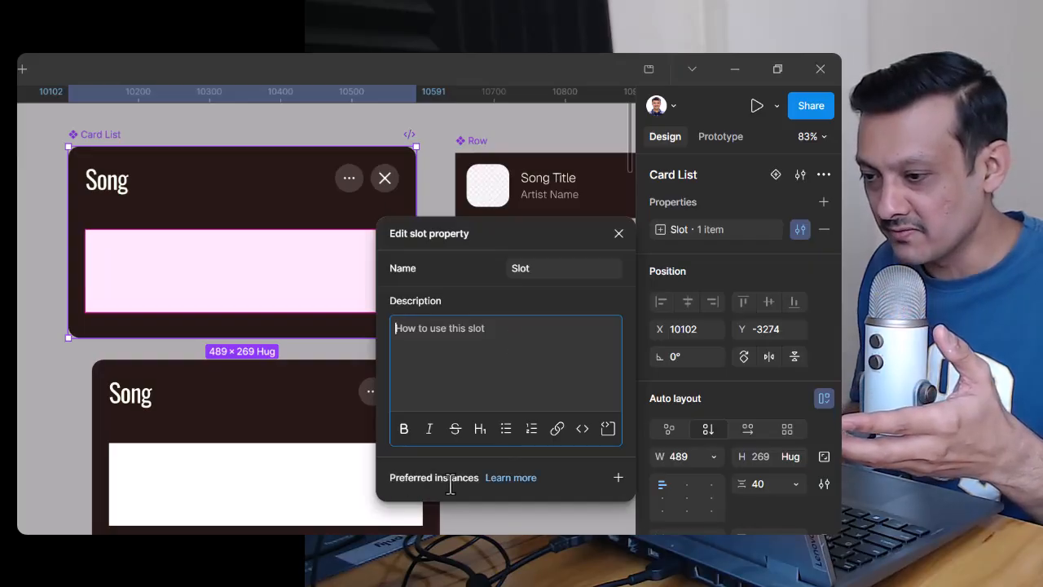
{"action": "left_click", "coordinate": [618, 477]}
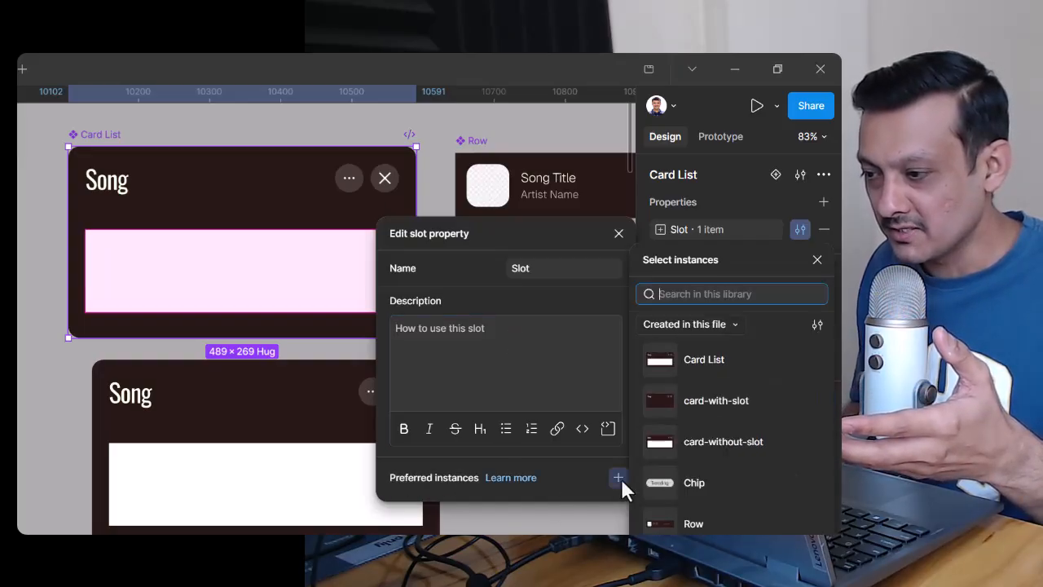
{"action": "left_click", "coordinate": [718, 523]}
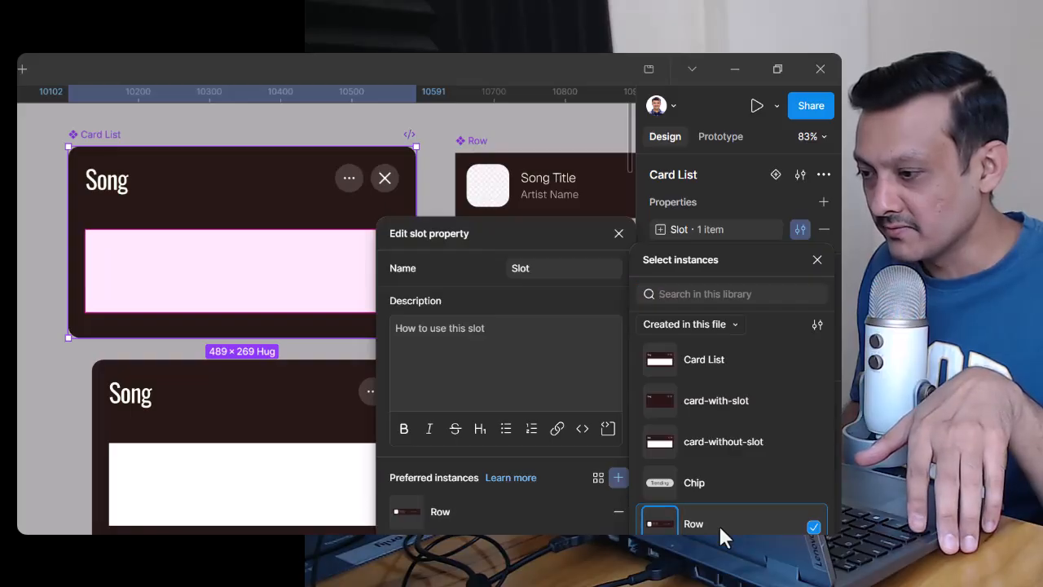
{"action": "left_click", "coordinate": [712, 483]}
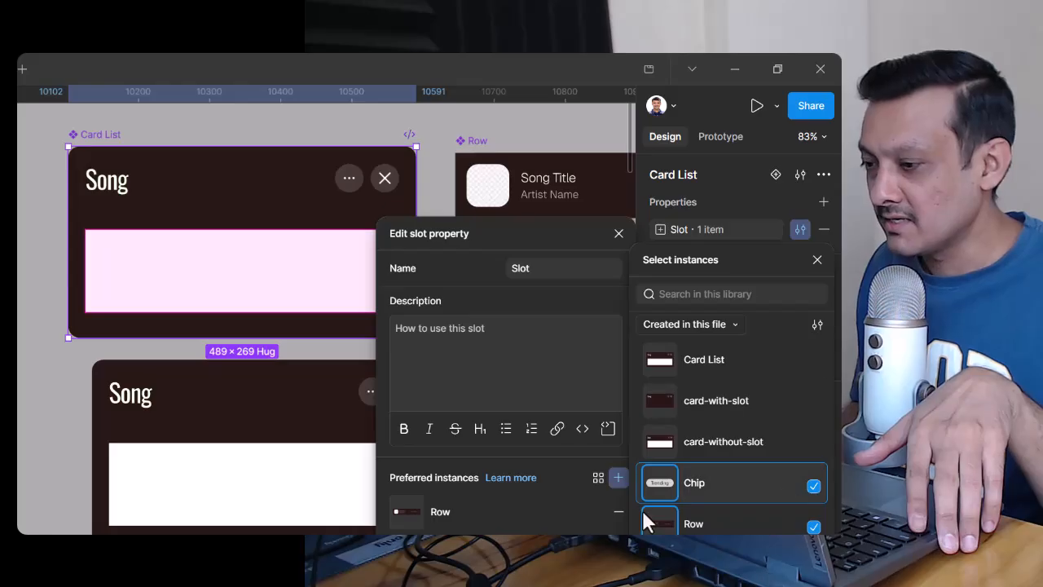
{"action": "left_click", "coordinate": [618, 234]}
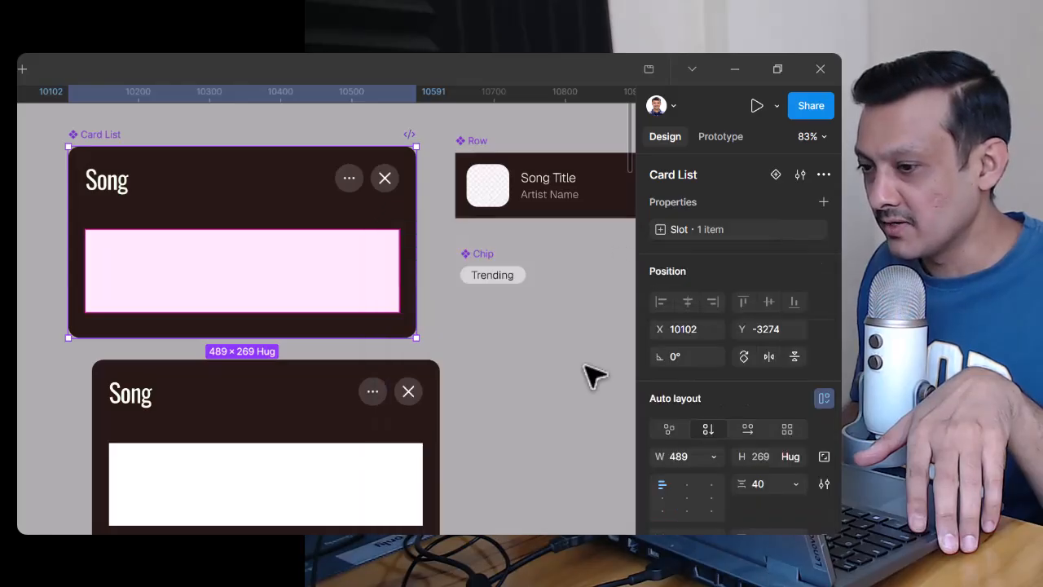
Step: Fill the Card List instance's slot with a Row, a Chip, a second Row and a second Chip from the preferred instances
{"action": "left_click_drag", "start_coordinate": [513, 431], "coordinate": [473, 366]}
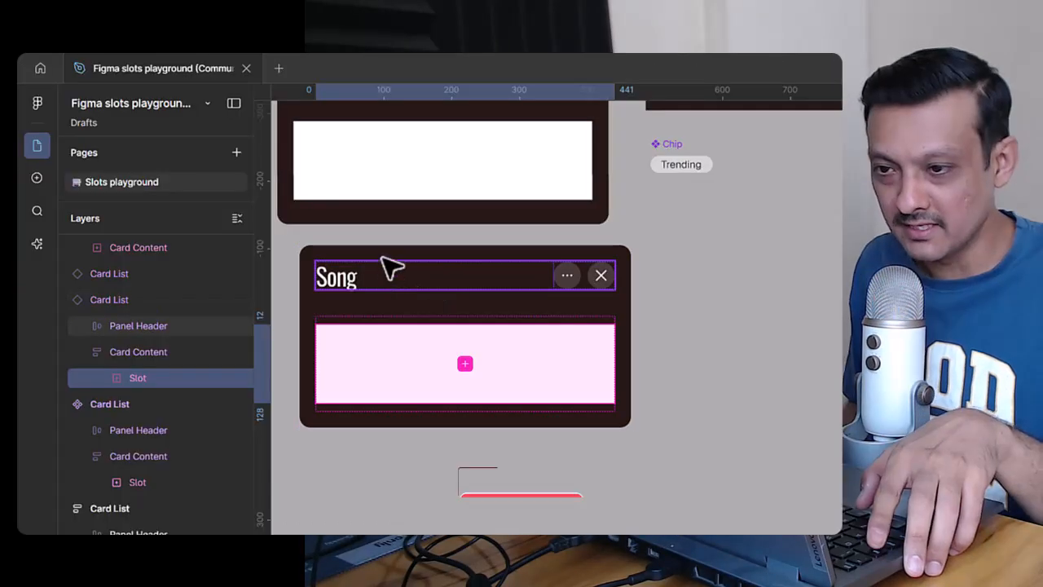
{"action": "left_click", "coordinate": [102, 307]}
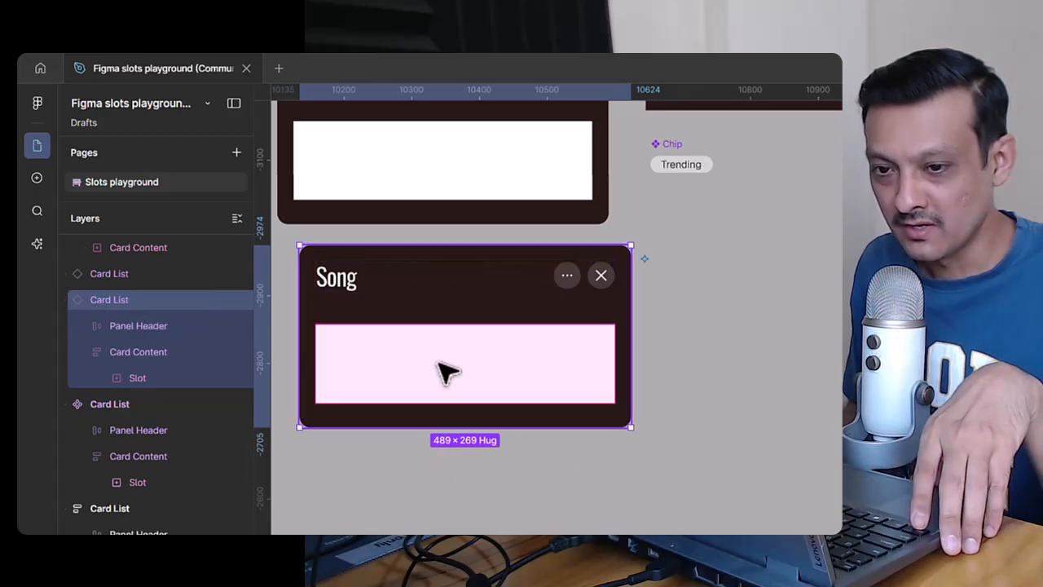
{"action": "left_click", "coordinate": [151, 376]}
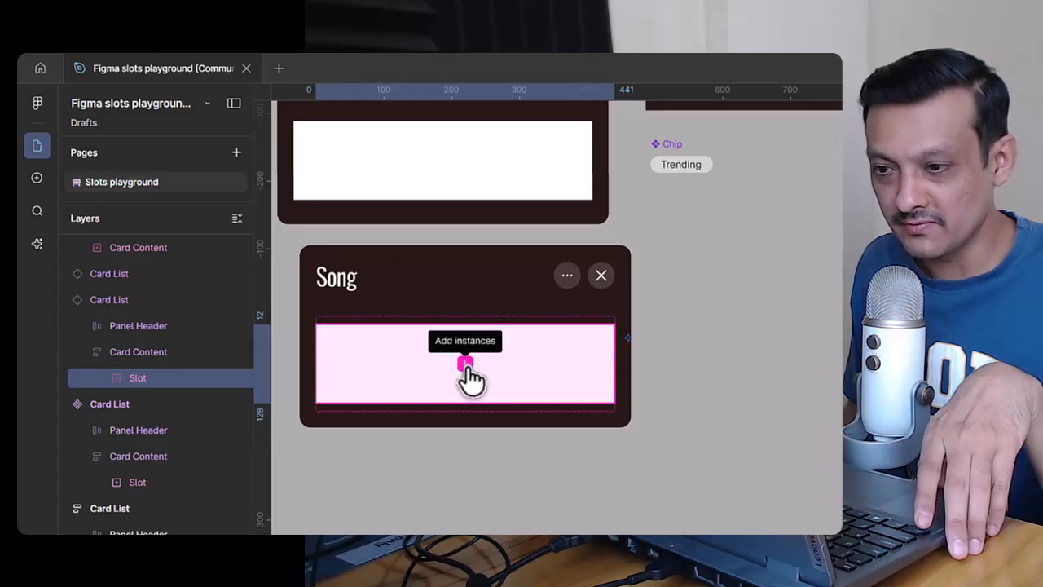
{"action": "left_click", "coordinate": [466, 364]}
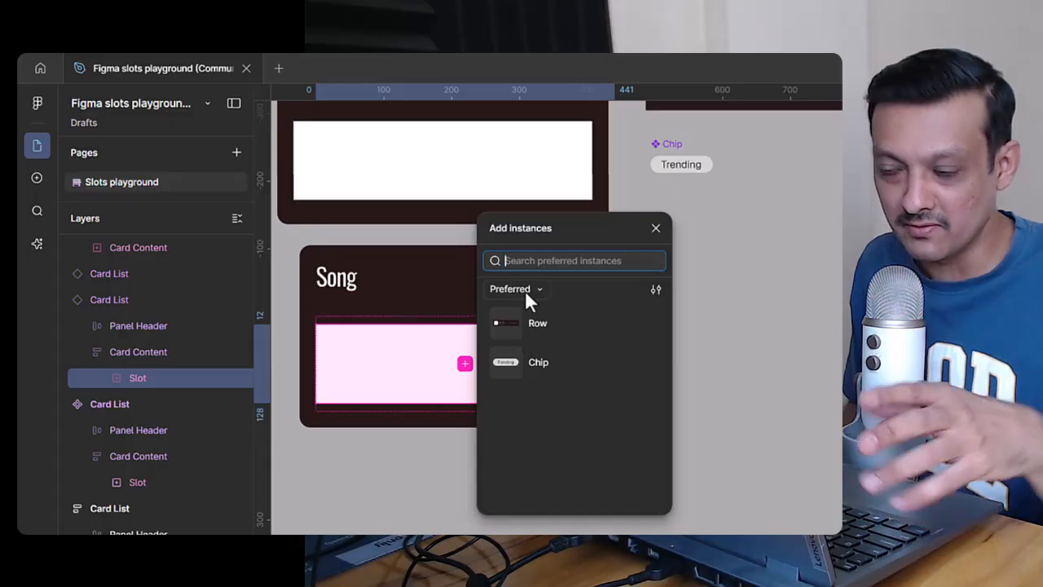
{"action": "left_click", "coordinate": [571, 331]}
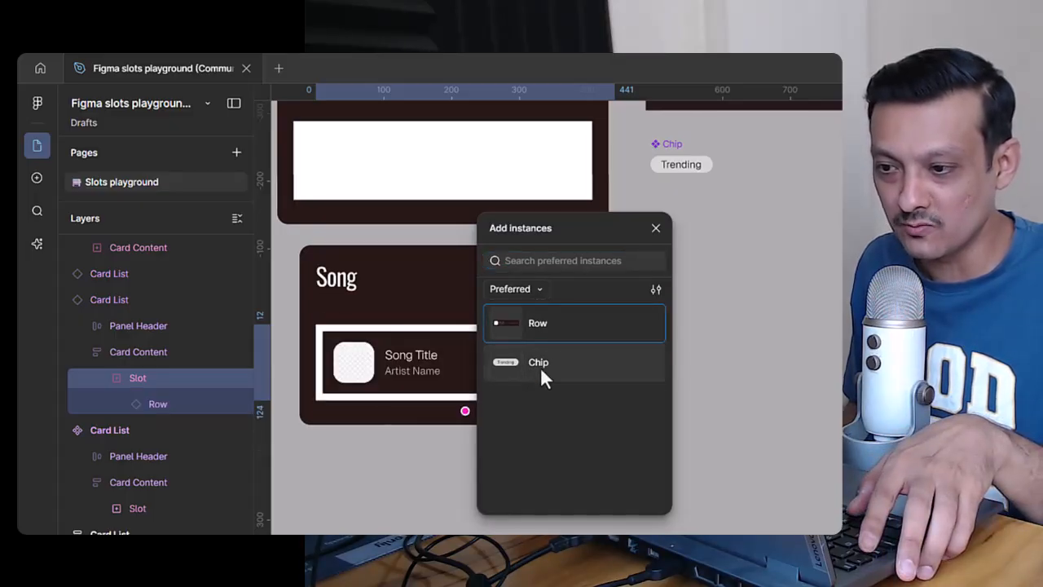
{"action": "left_click", "coordinate": [566, 361]}
{"action": "left_click", "coordinate": [560, 320]}
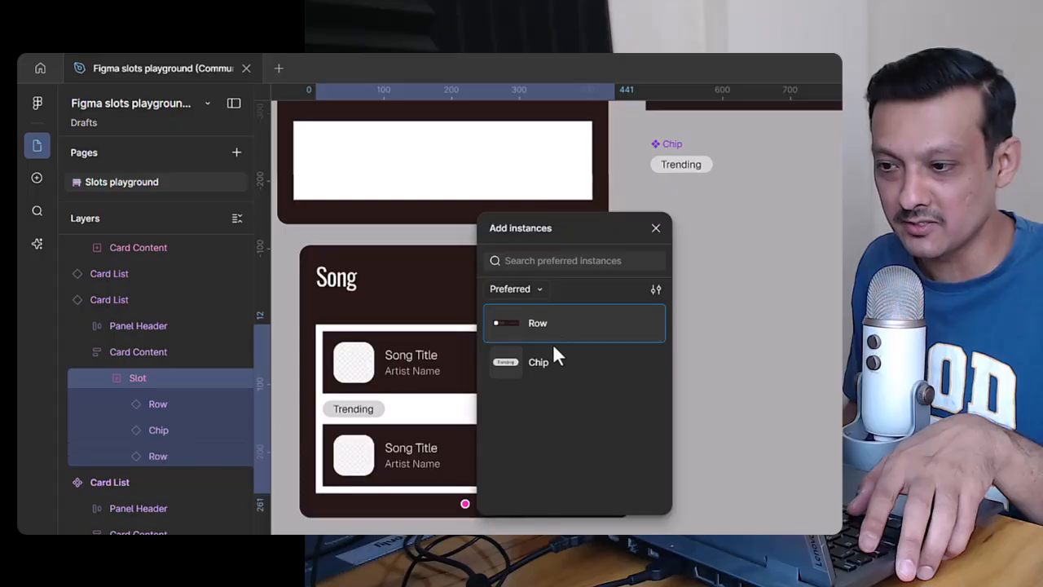
{"action": "left_click", "coordinate": [596, 353]}
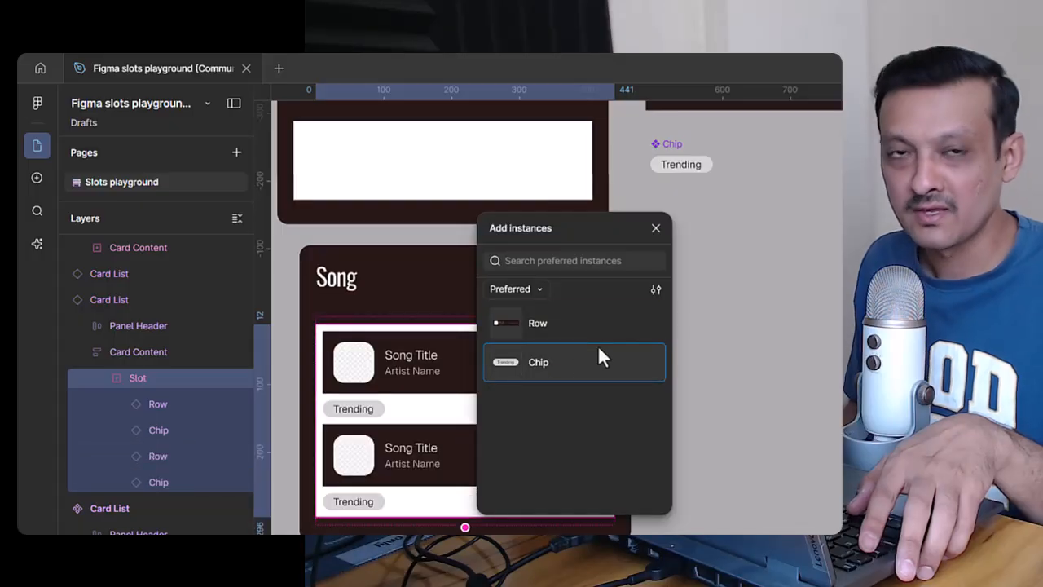